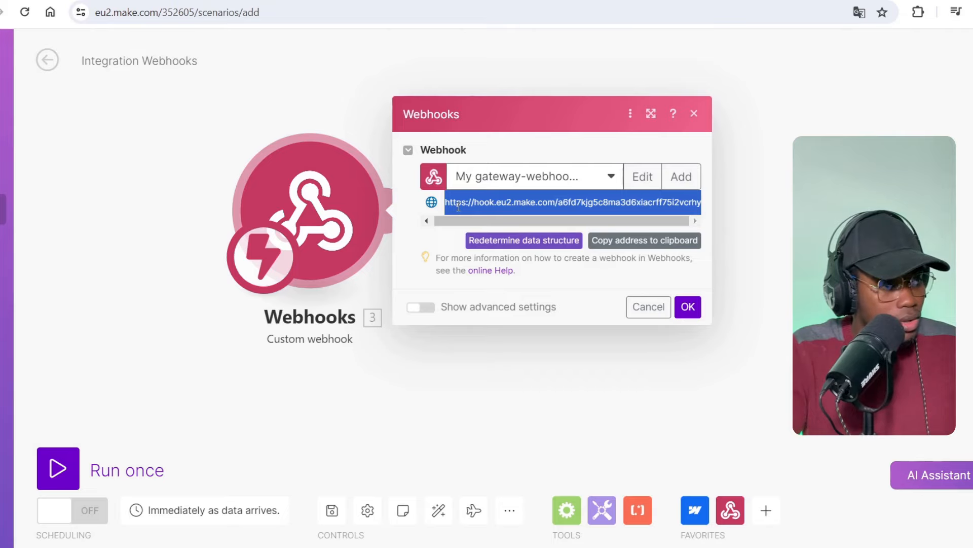
- Deselect the copied hook.eu2.make.com webhook address in the Webhooks dialog
click(432, 237)
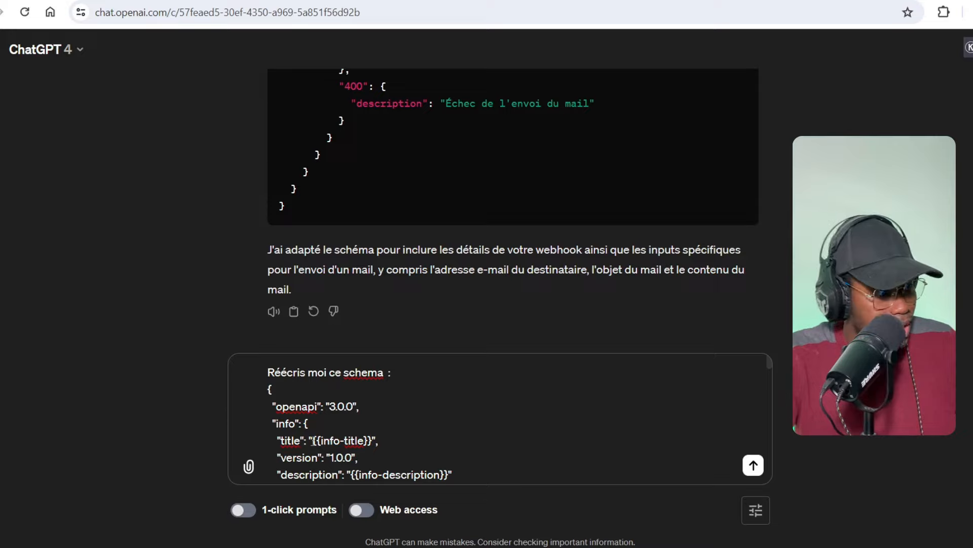
- Look over the drafted OpenAPI schema-rewrite prompt and place the cursor in it
drag(266, 389, 367, 422)
scroll(336, 413, down, 3)
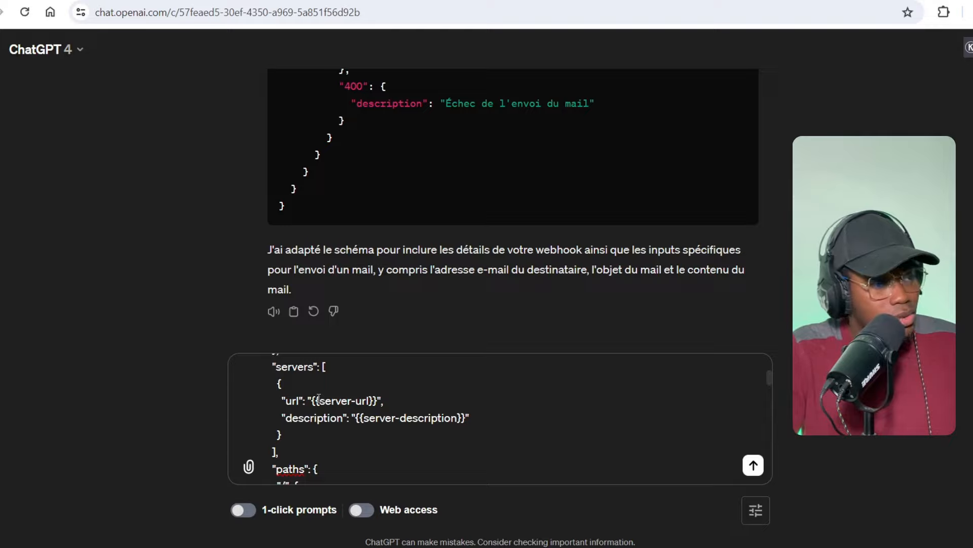
scroll(319, 397, down, 10)
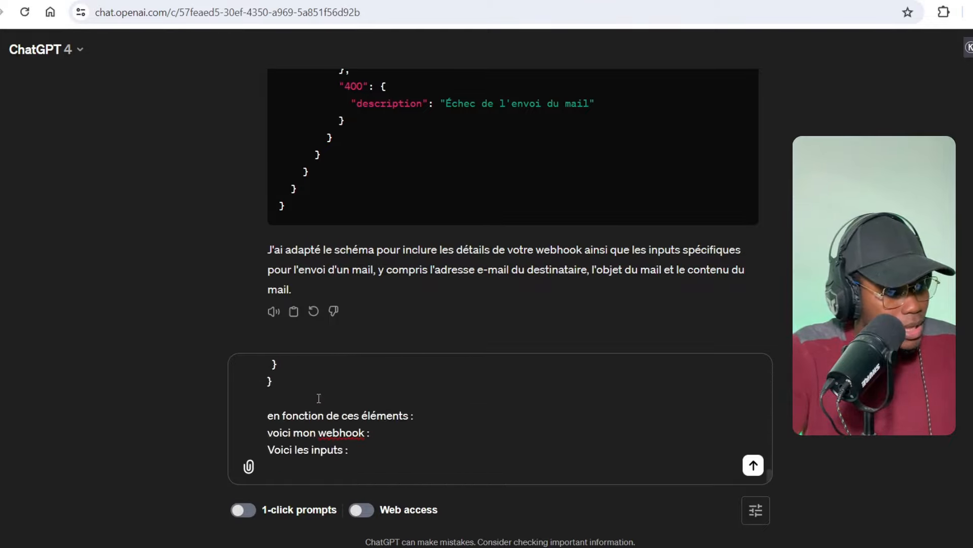
click(281, 462)
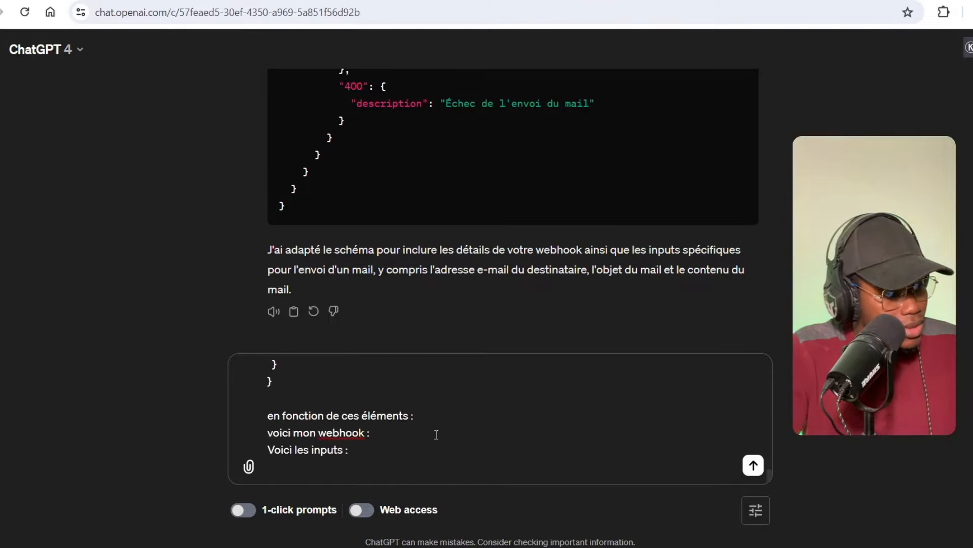
drag(305, 415, 276, 414)
scroll(273, 414, up, 10)
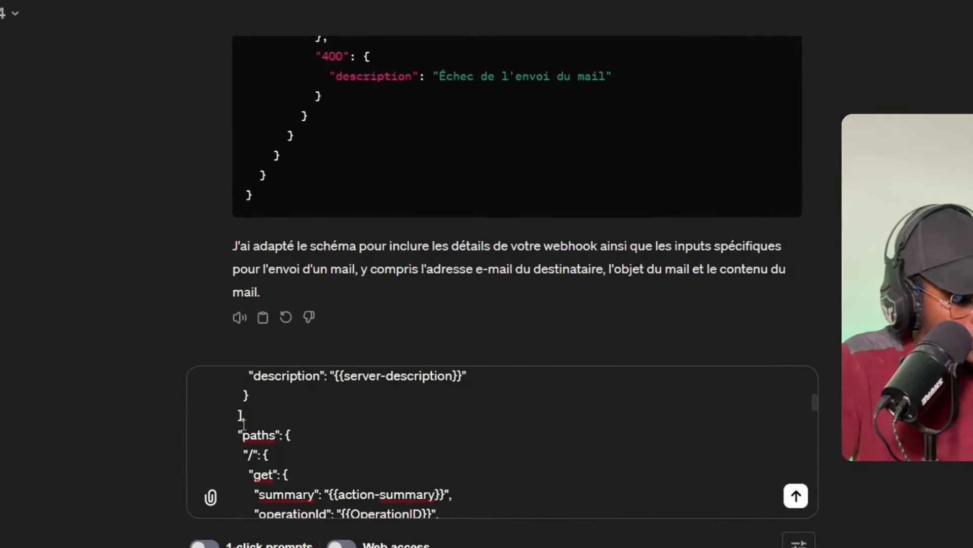
scroll(243, 424, up, 5)
scroll(244, 423, down, 6)
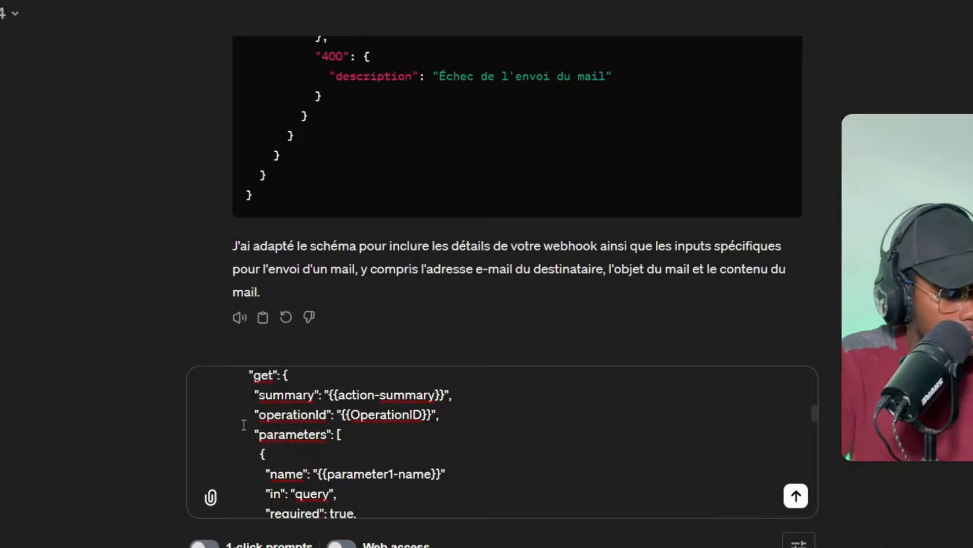
scroll(244, 425, down, 15)
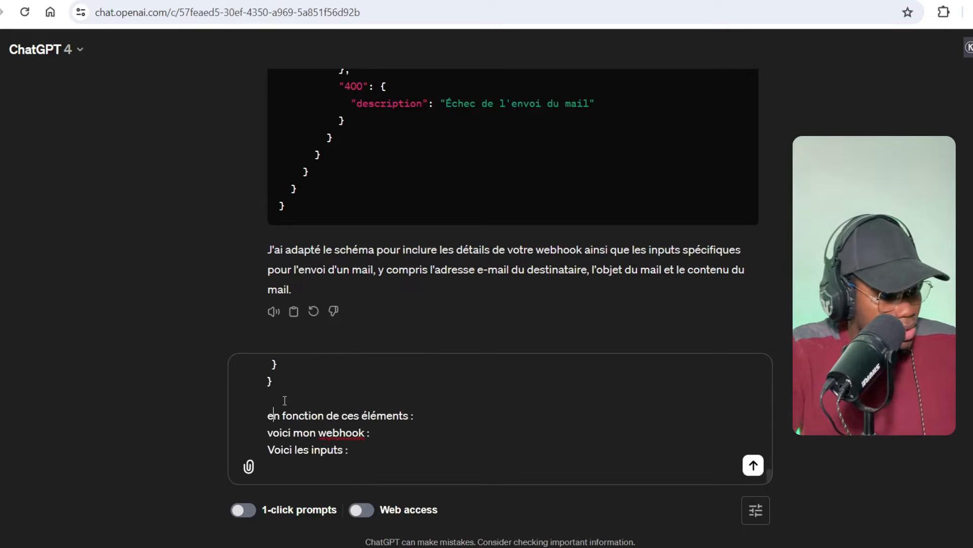
drag(268, 417, 300, 421)
click(411, 417)
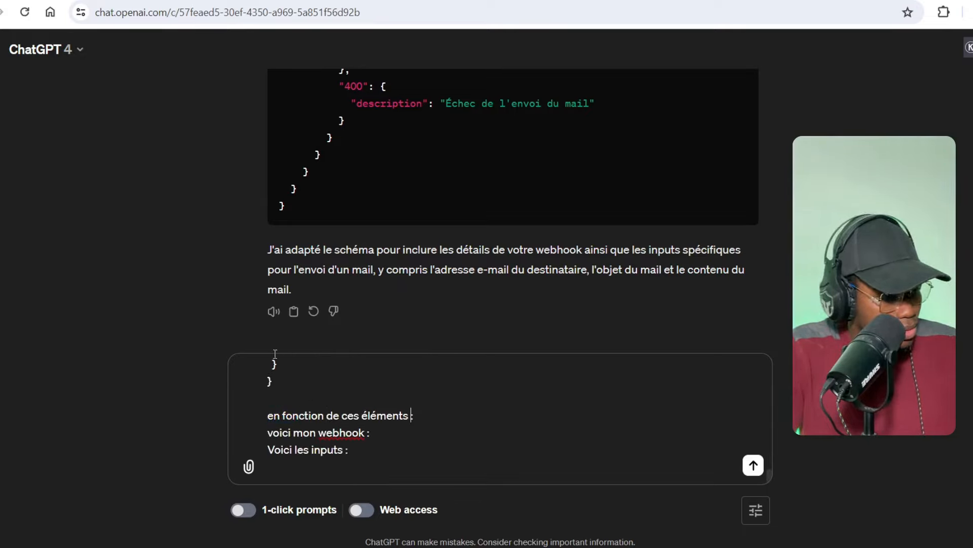
- Paste the webhook URL after 'voici mon webhook :' and add the Contenu and Titre du contenu lines
drag(272, 432, 387, 437)
click(387, 436)
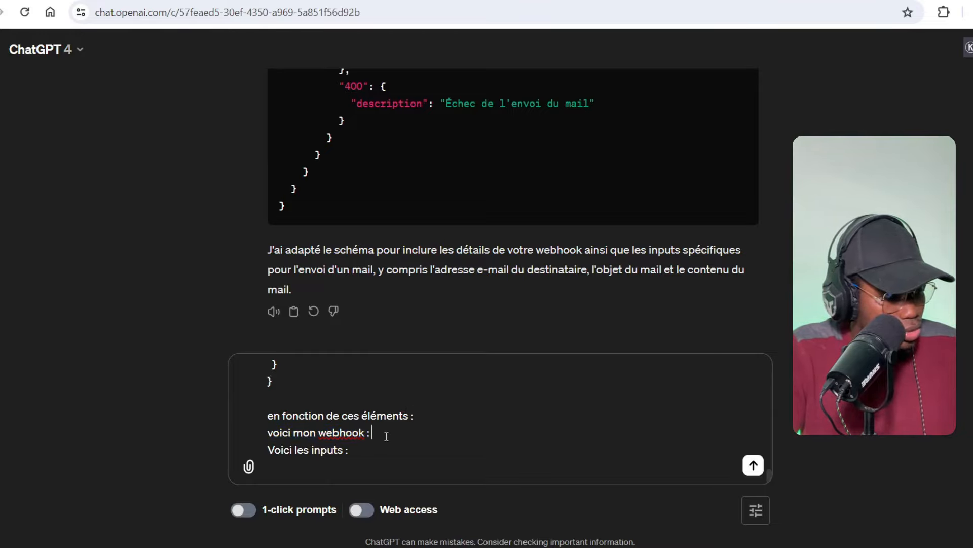
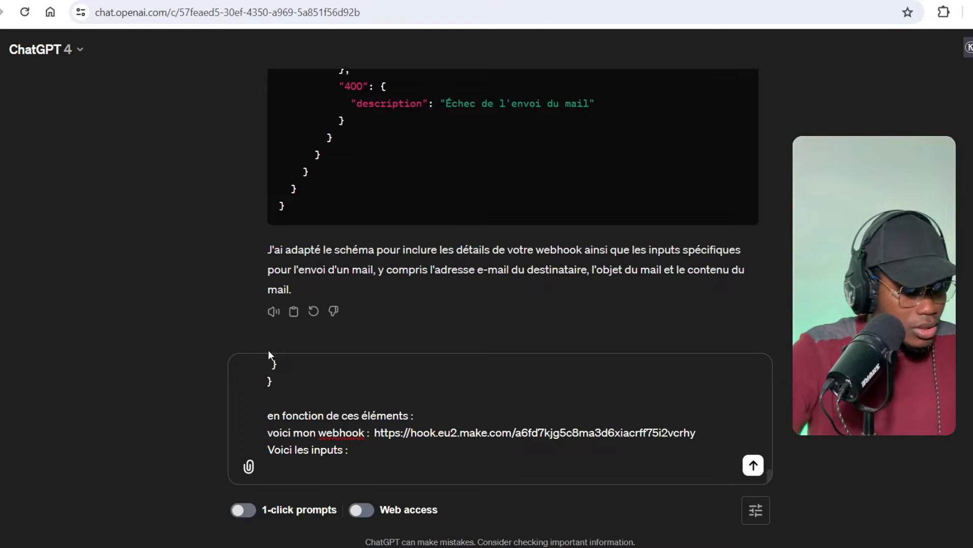
text(- Contenu - Titre du contenu)
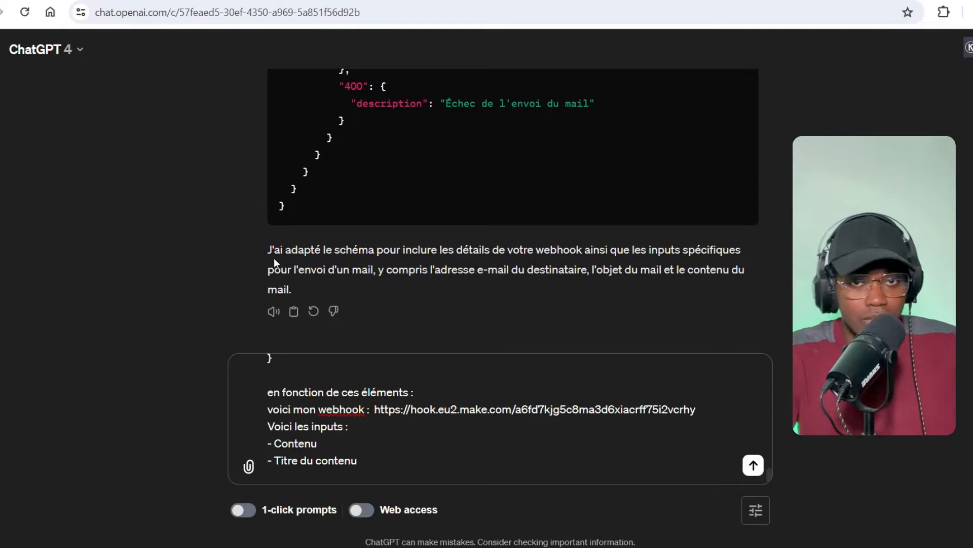
- Check the Contenu and Titre du contenu input lines, then send the prompt
double_click(278, 451)
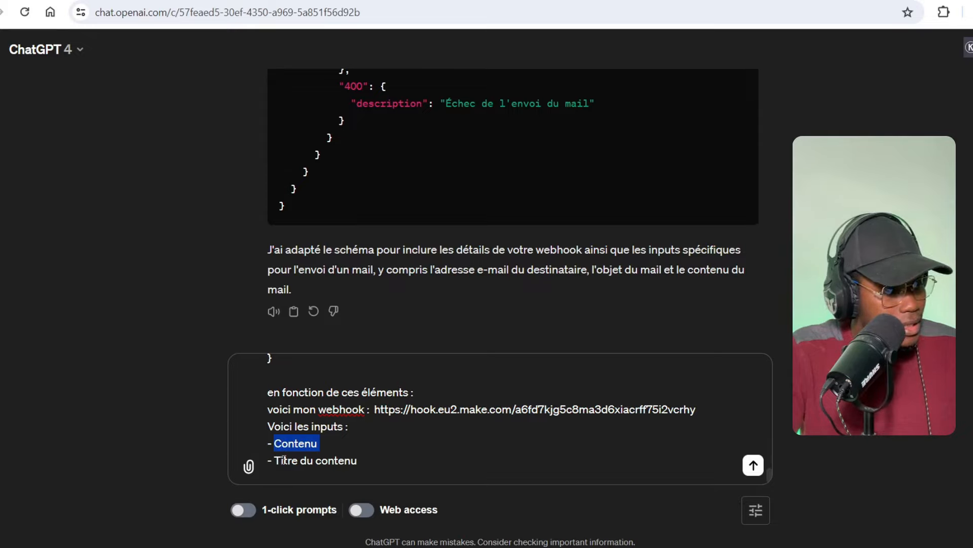
double_click(285, 460)
drag(357, 460, 274, 452)
click(394, 432)
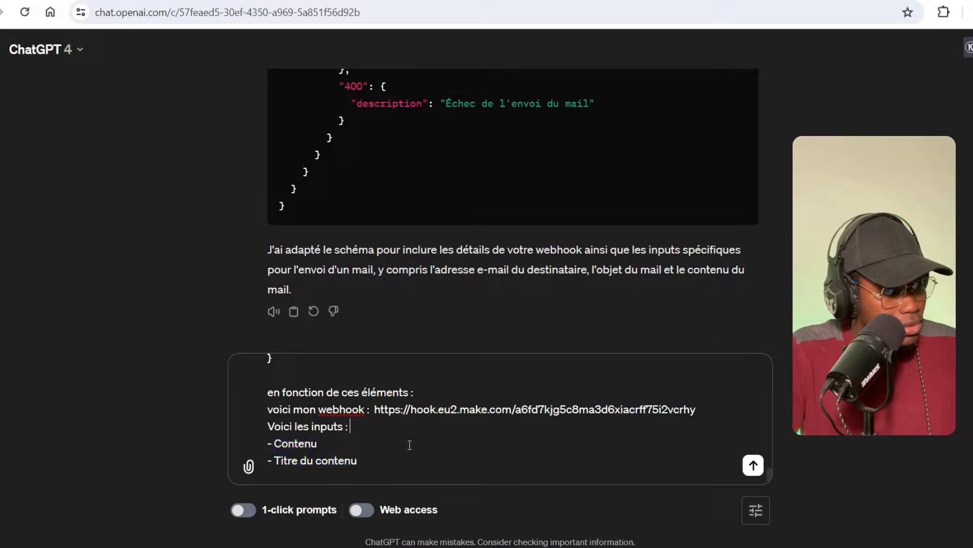
key(Return)
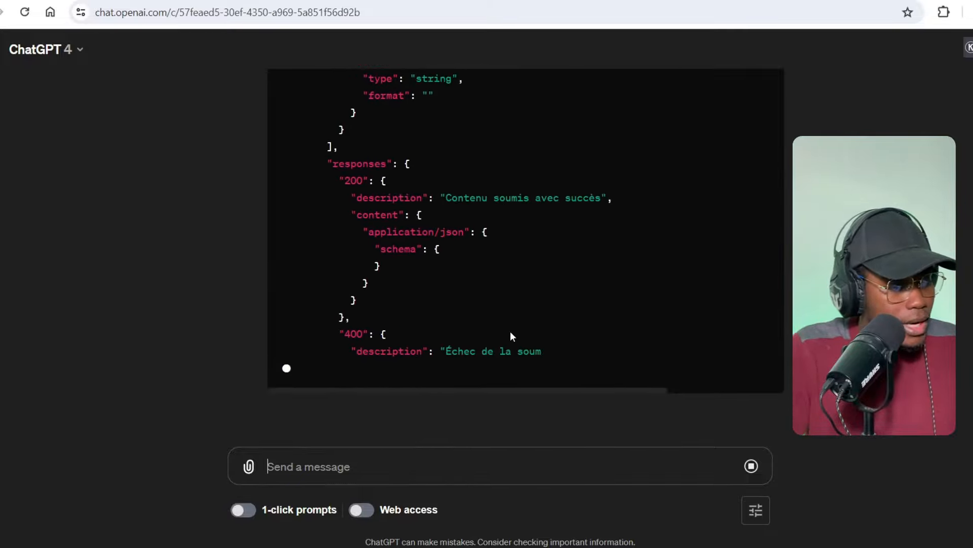
- Copy ChatGPT's generated 'Gestion de contenu via Webhook' JSON schema
scroll(512, 336, up, 15)
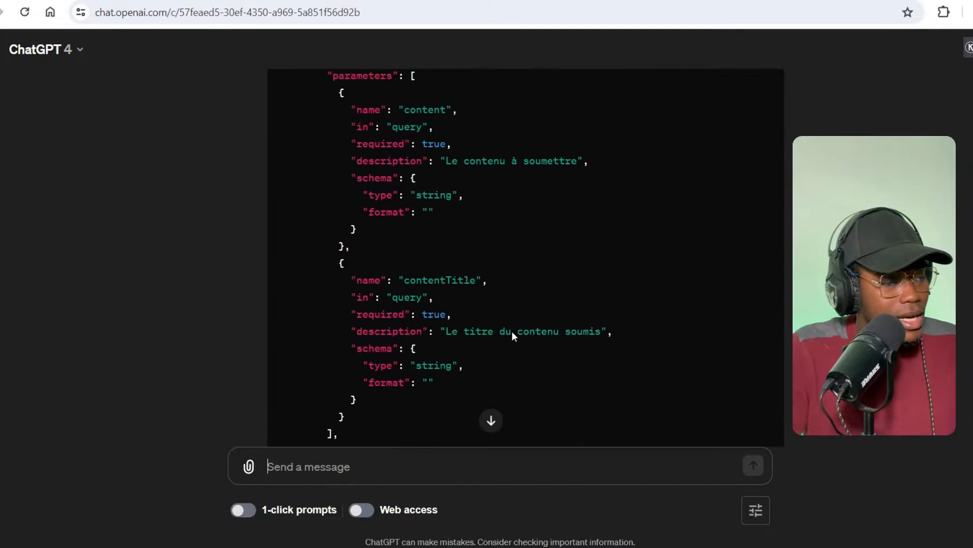
scroll(512, 337, down, 3)
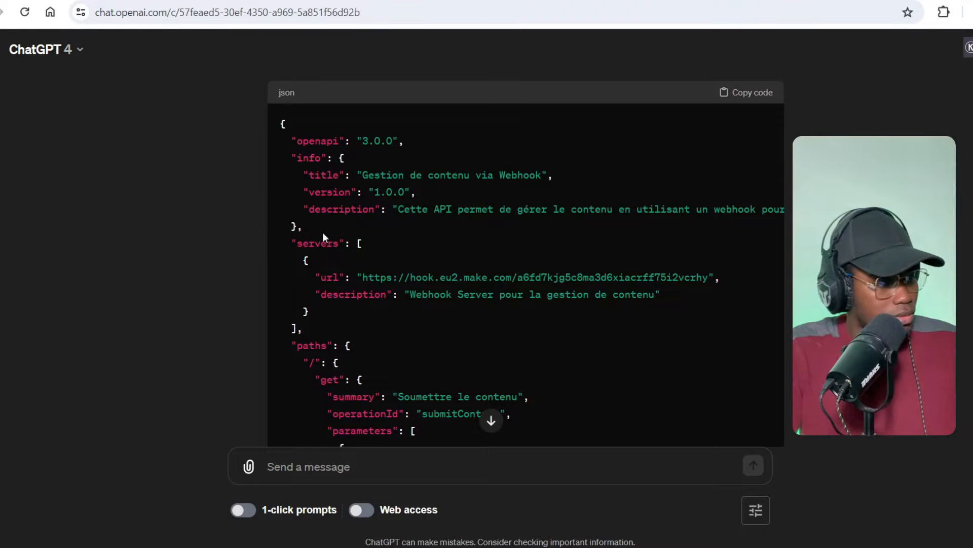
scroll(322, 154, down, 3)
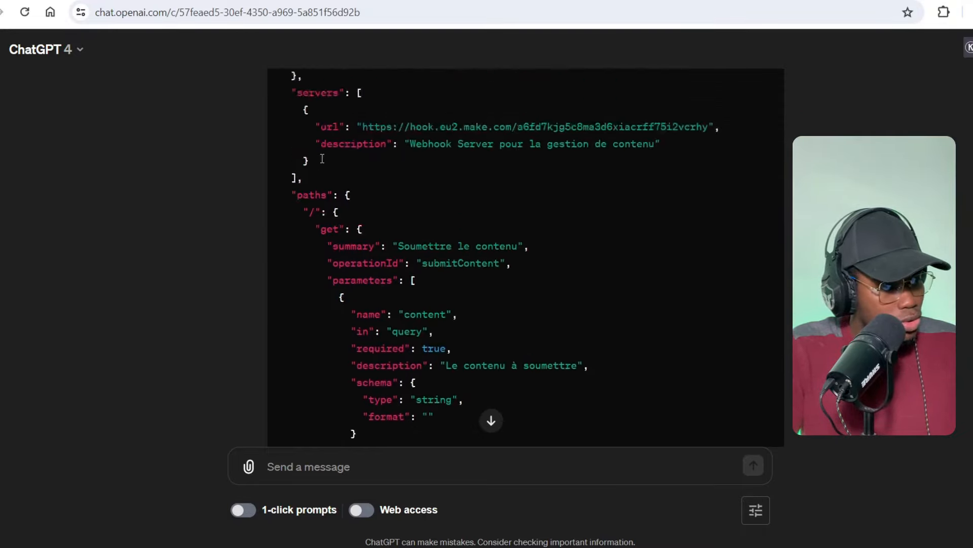
scroll(297, 206, up, 3)
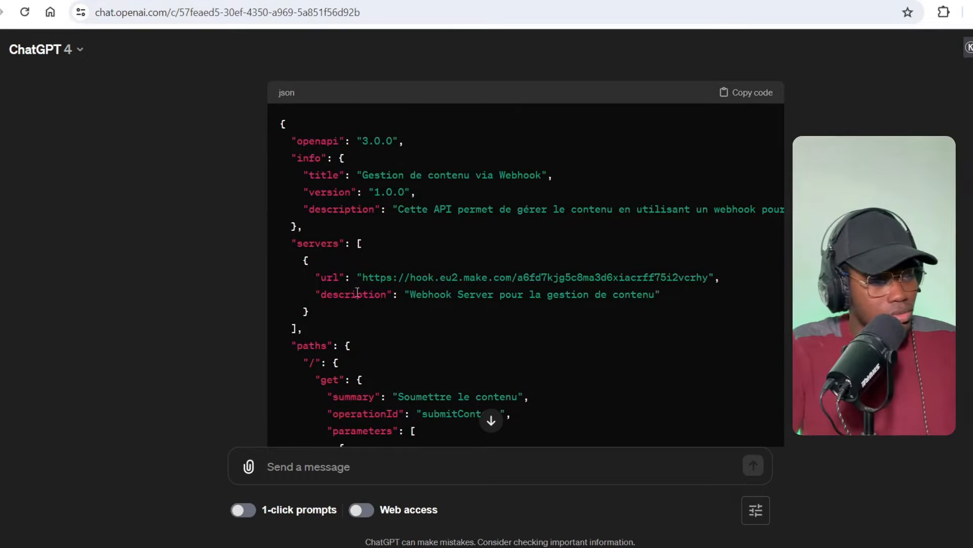
click(745, 93)
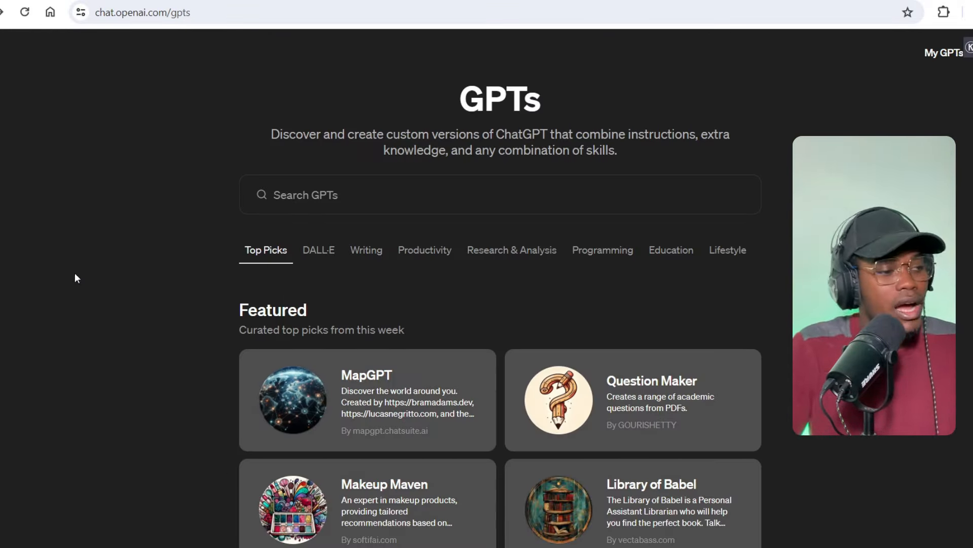
- Start creating a new custom GPT
drag(450, 100, 744, 98)
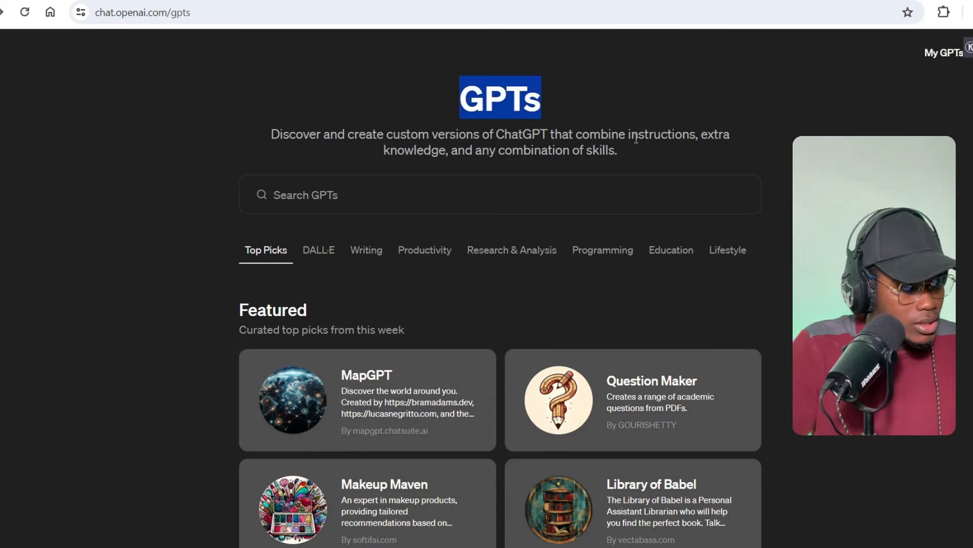
click(821, 271)
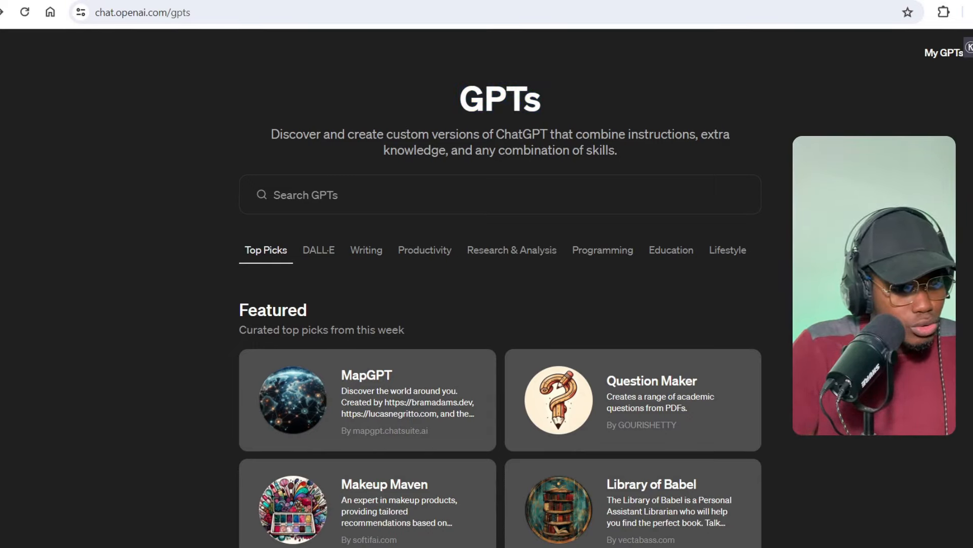
click(972, 53)
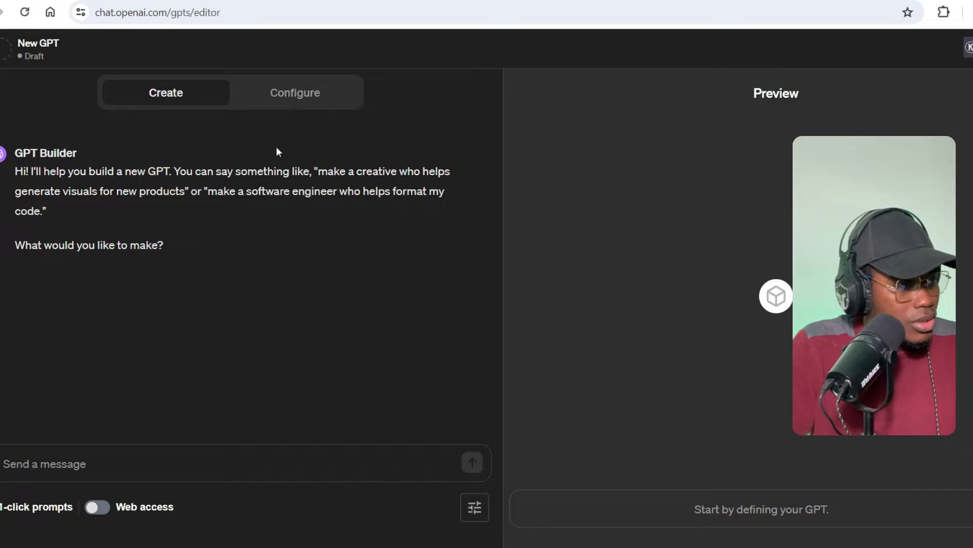
- Switch to the Configure form and browse its name, instructions and actions fields
click(288, 94)
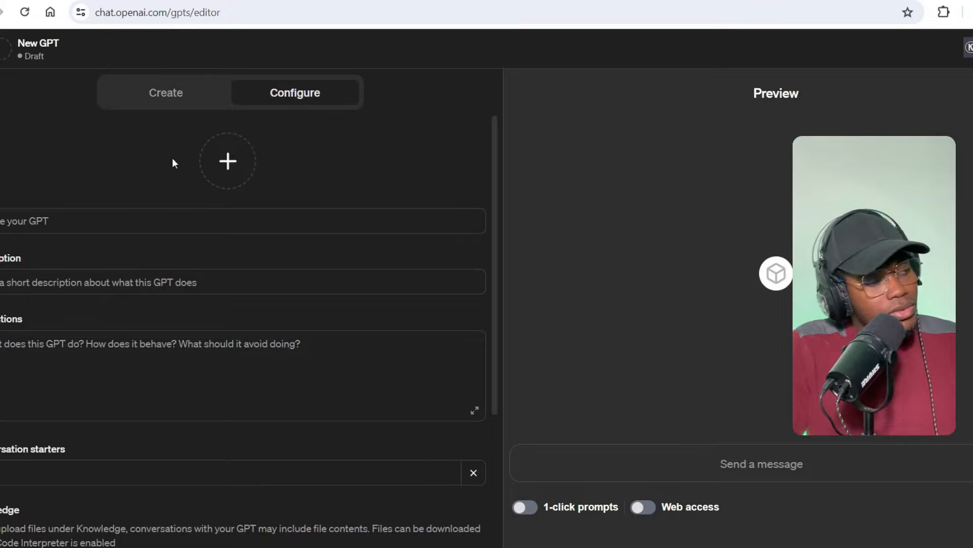
click(162, 99)
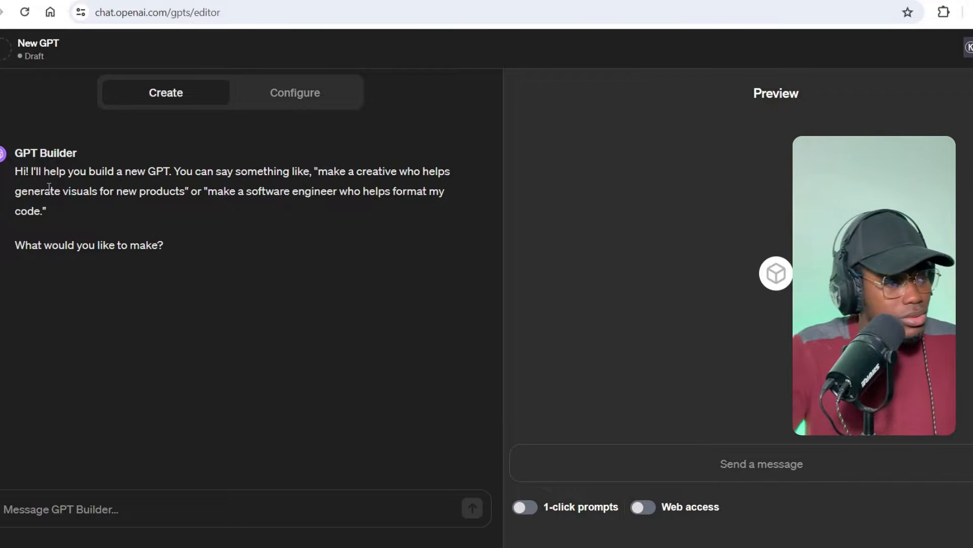
click(272, 101)
click(15, 227)
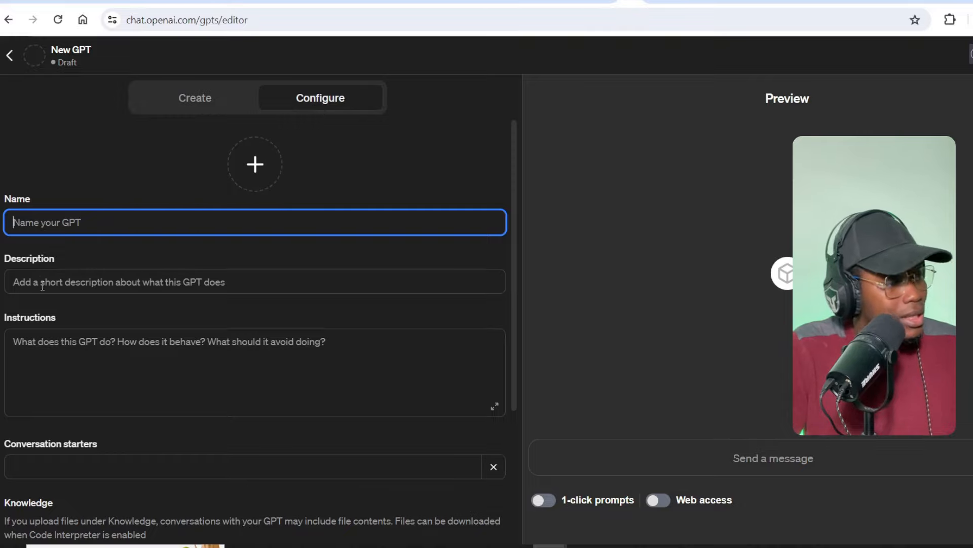
scroll(48, 213, down, 4)
click(56, 213)
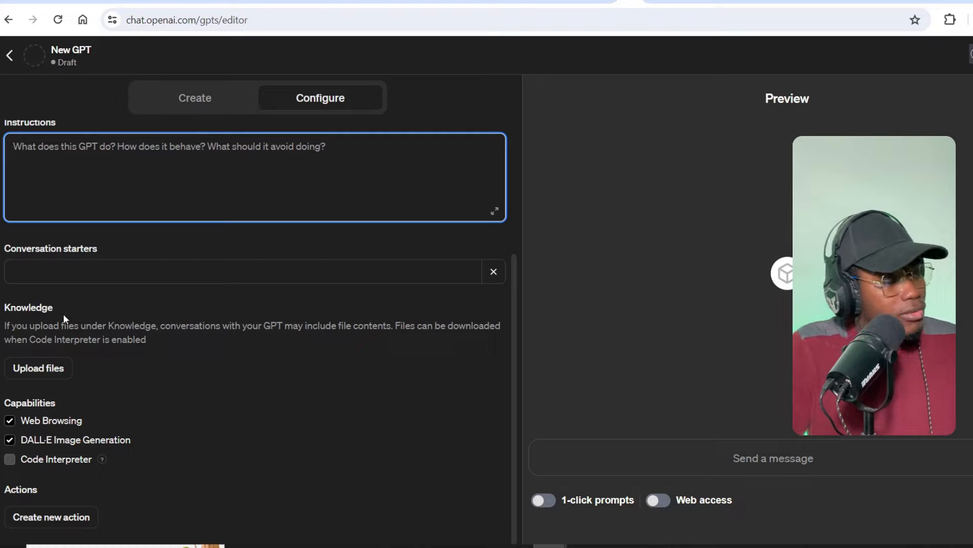
scroll(63, 314, up, 4)
scroll(90, 213, down, 4)
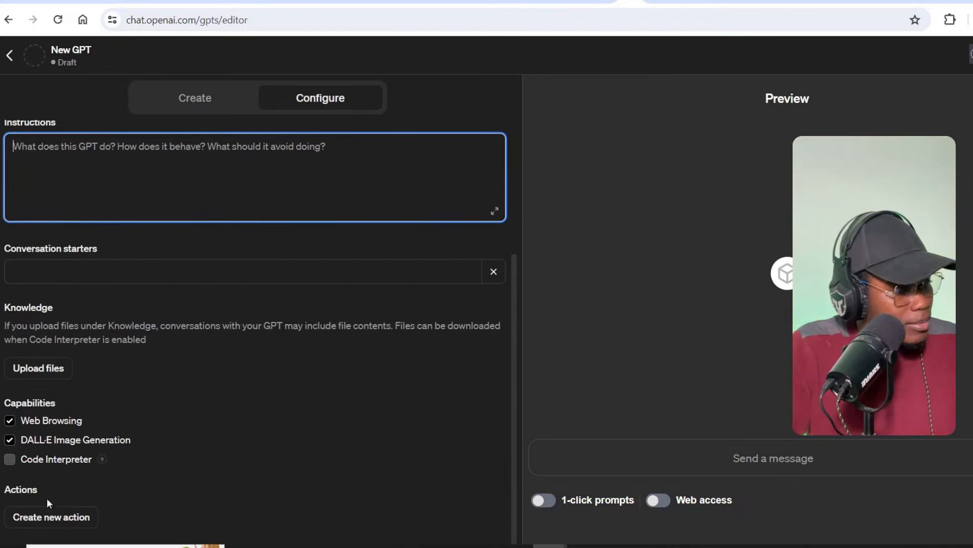
- Add an action with no authentication and paste in the submitContent webhook schema
click(72, 521)
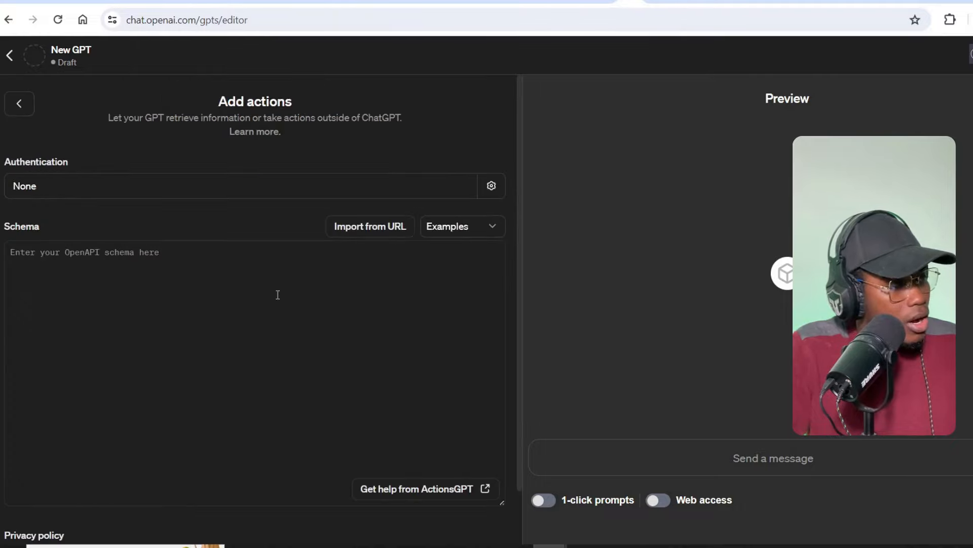
click(74, 187)
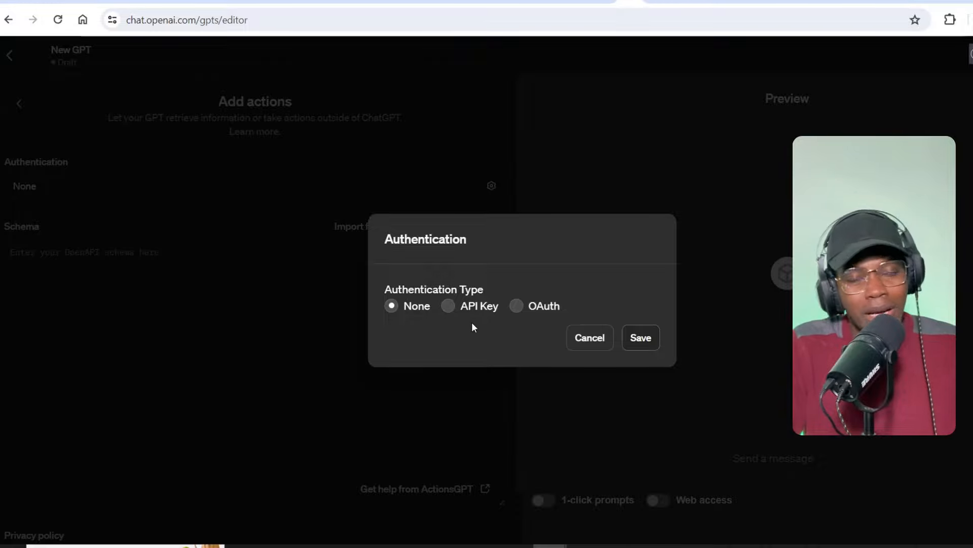
click(587, 338)
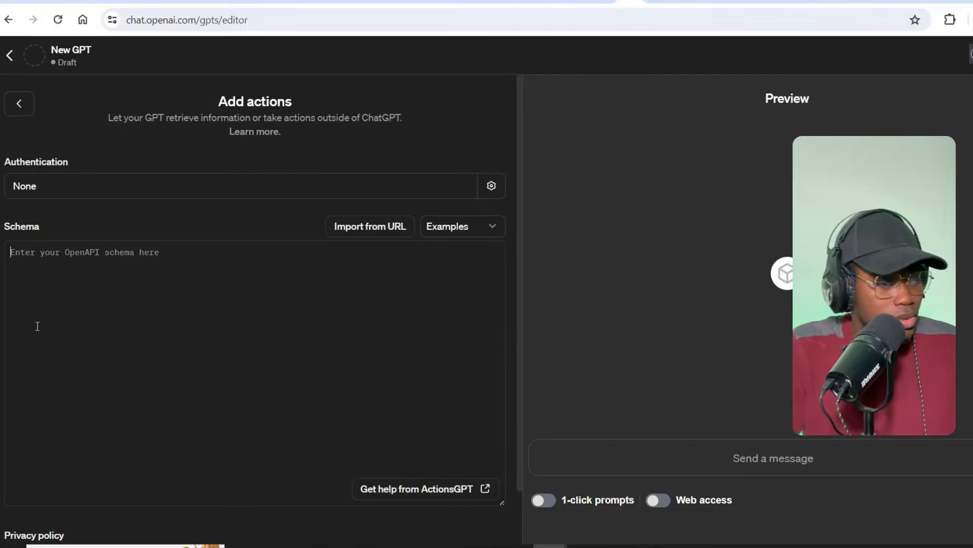
key(ctrl+v)
scroll(173, 330, up, 8)
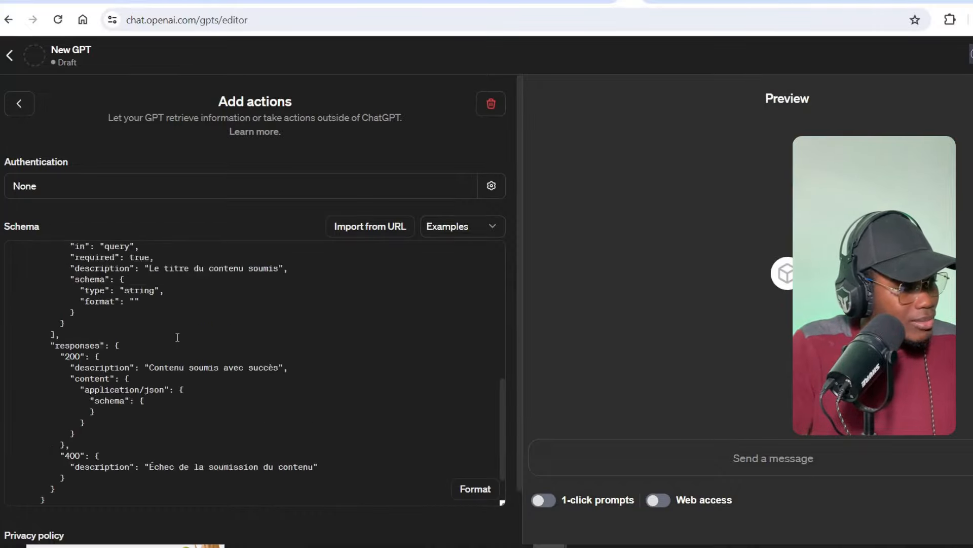
scroll(177, 337, down, 8)
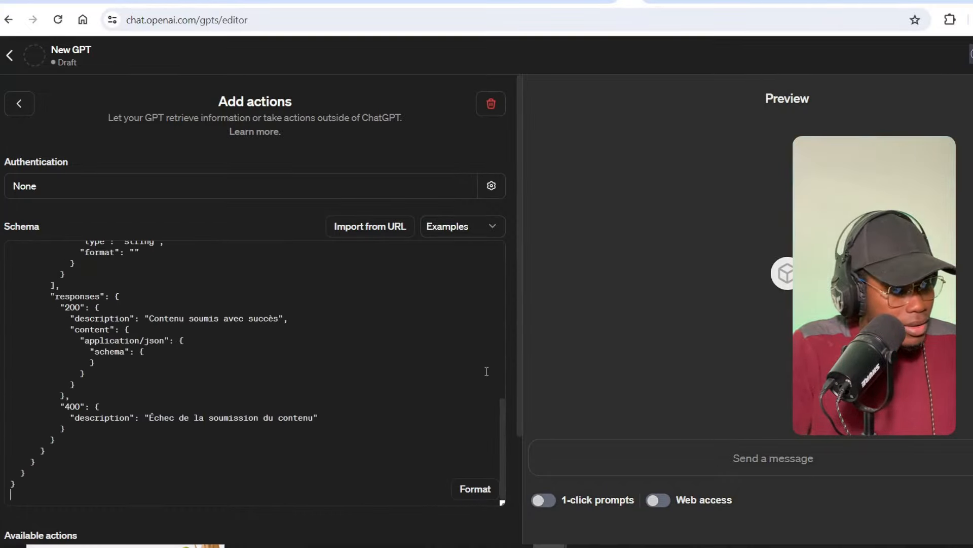
scroll(509, 356, down, 3)
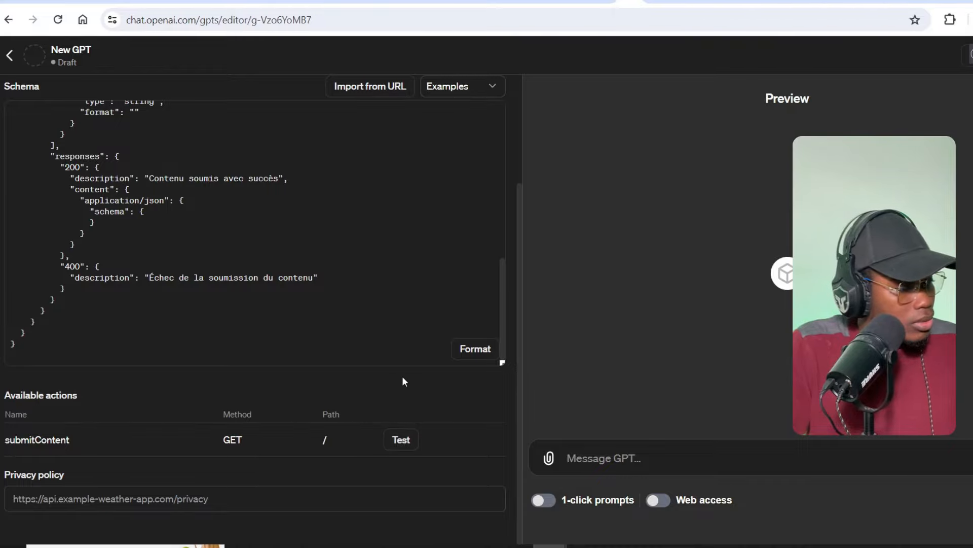
scroll(403, 378, up, 3)
scroll(403, 377, down, 3)
scroll(403, 378, up, 3)
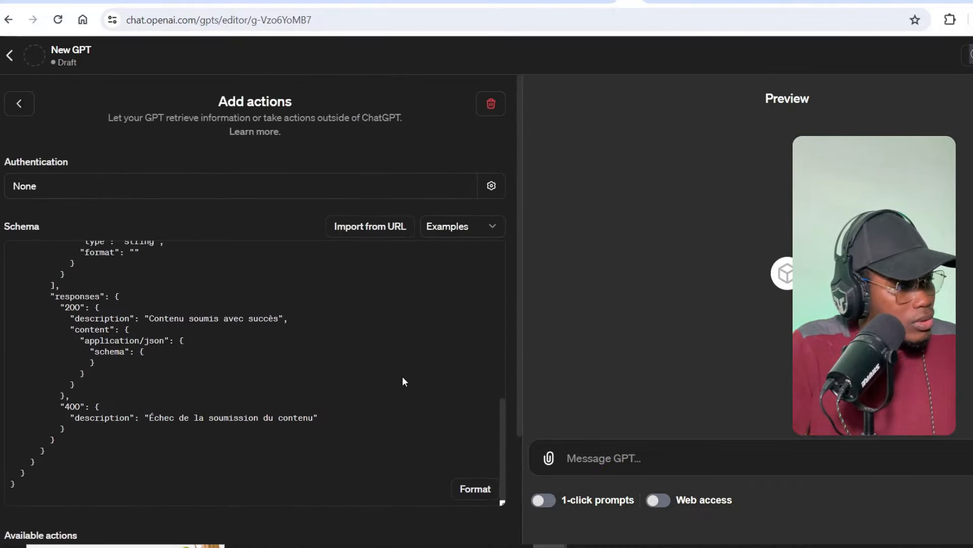
- Name the GPT 'Article Sender' with description 'Envoi les article sur Webflow'
click(18, 102)
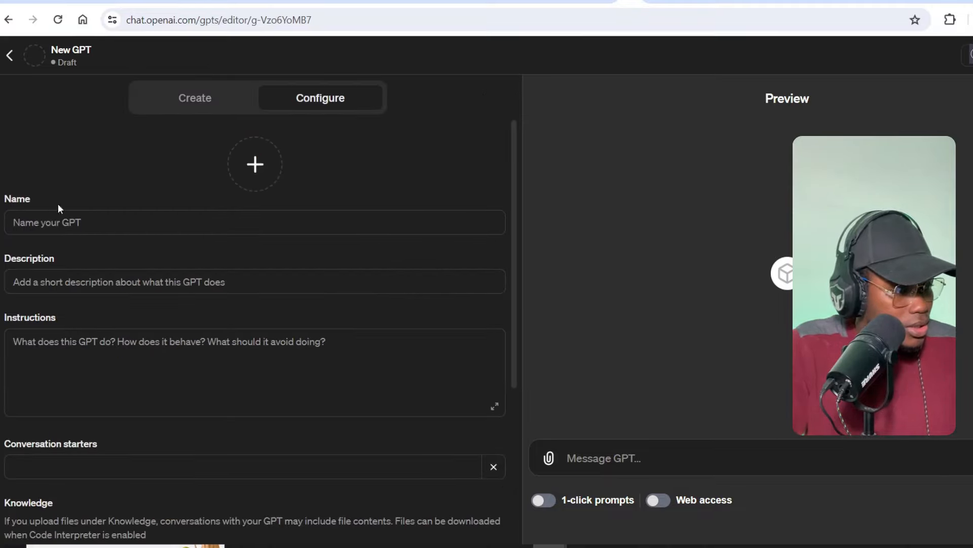
scroll(173, 317, down, 5)
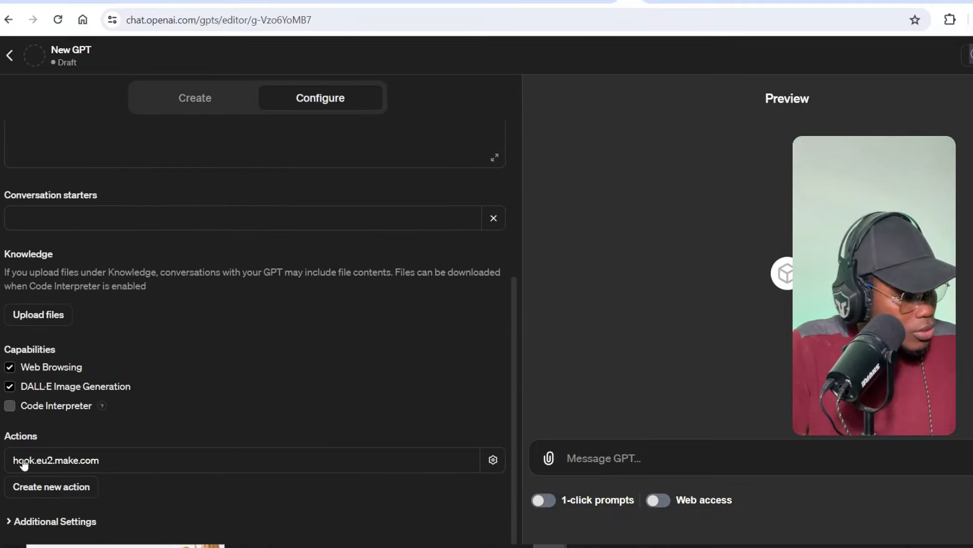
scroll(172, 315, up, 5)
click(89, 225)
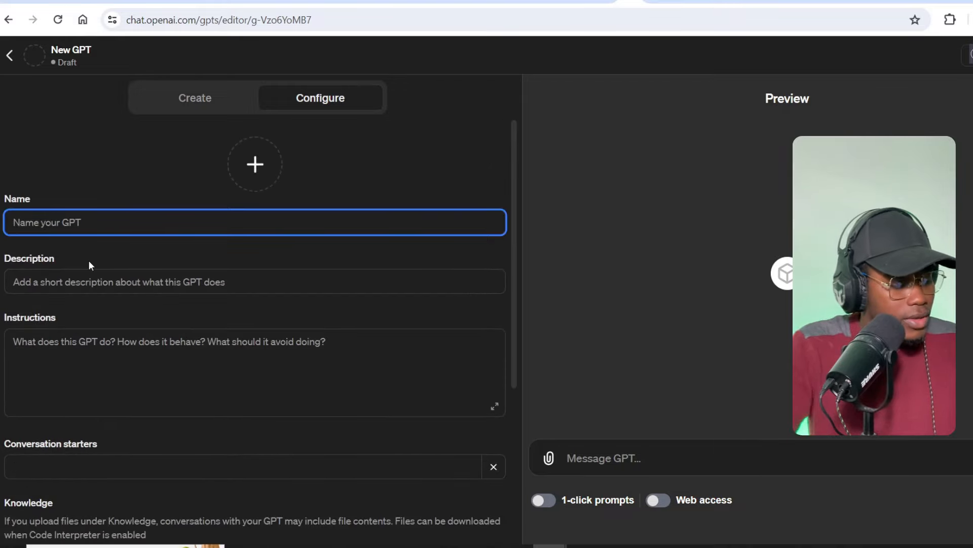
text(Art)
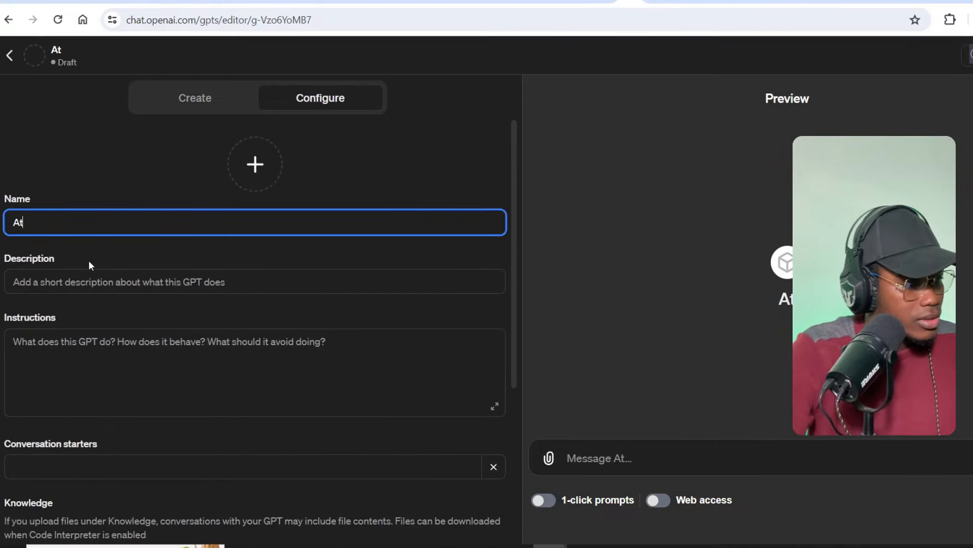
text(icle )
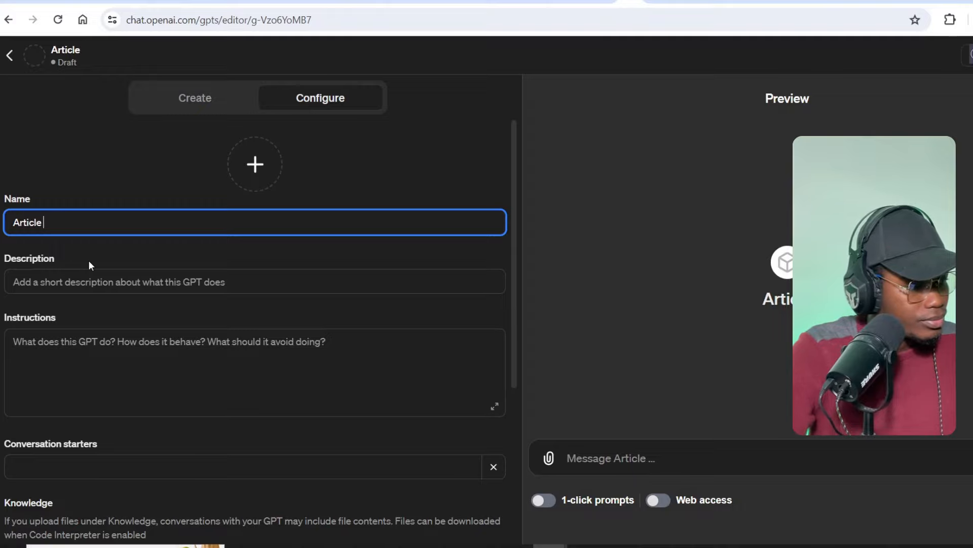
text(Sender)
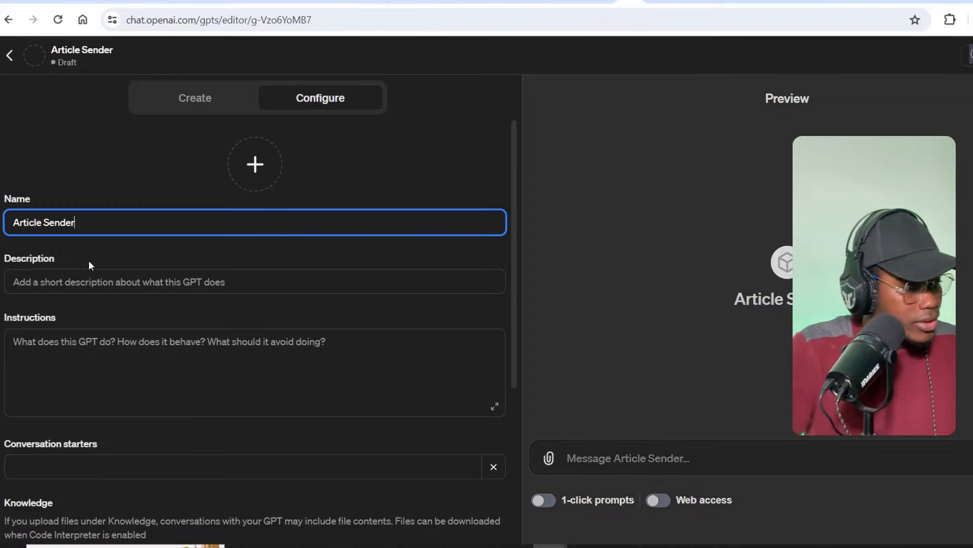
click(88, 278)
text(E)
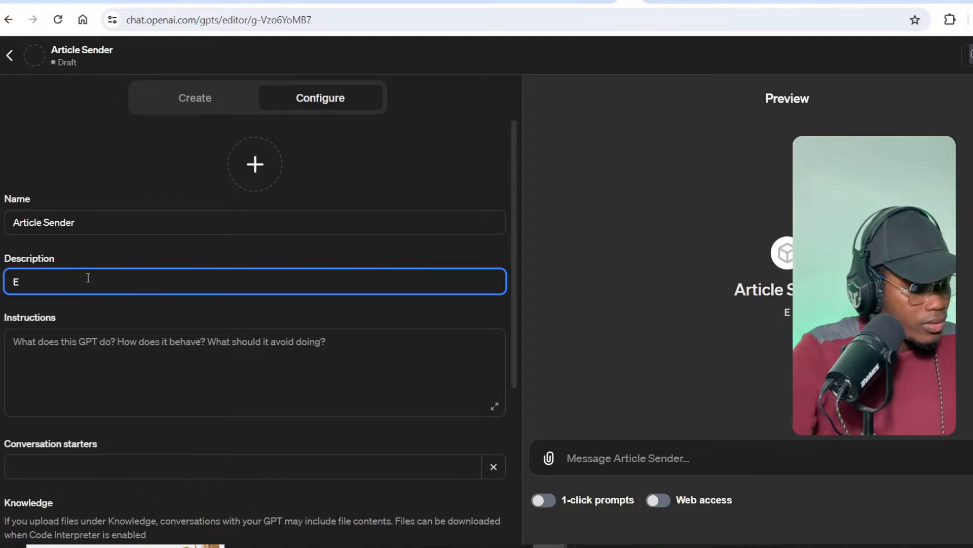
text(nvoi les article sur Webflow)
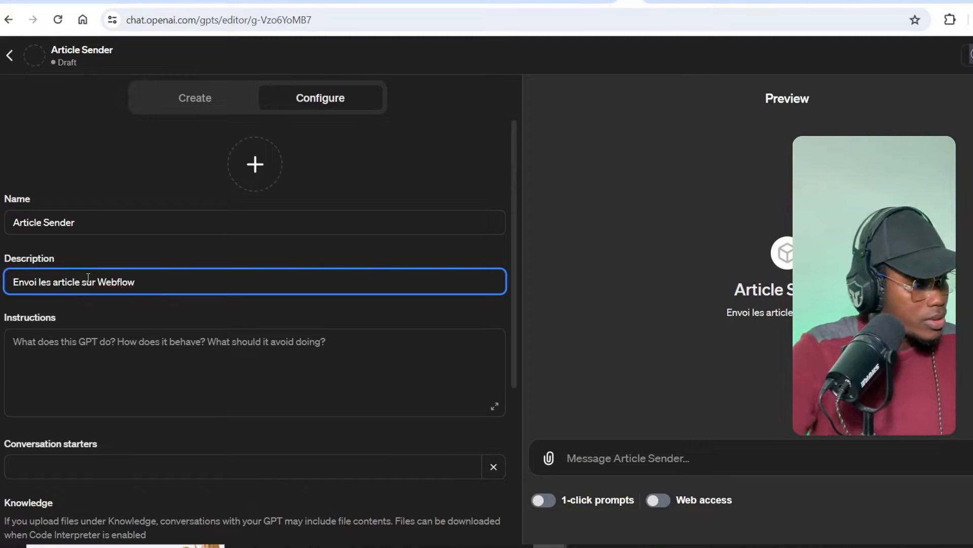
- Write the instructions 'Ton role est de réécrire les réponses'
click(96, 363)
text(Ton)
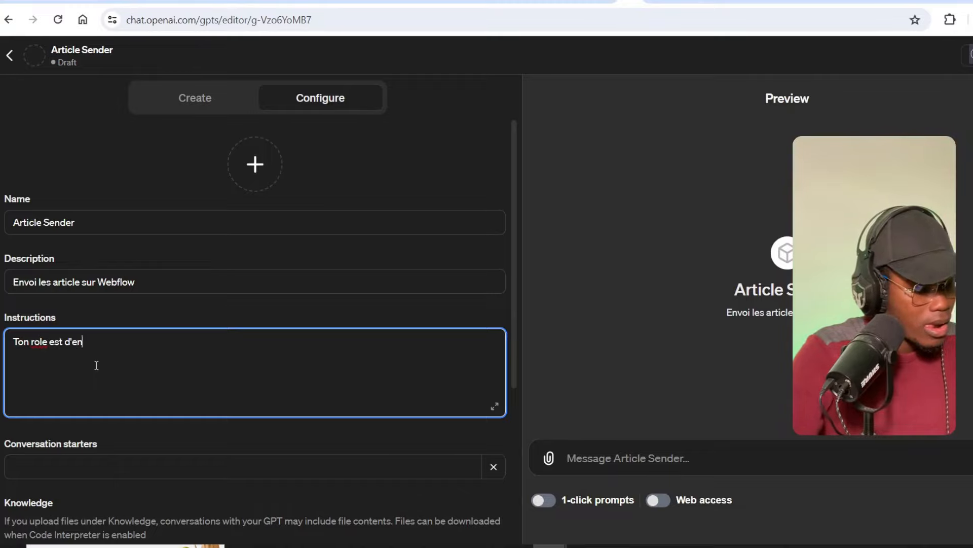
text( role est de réécrire les )
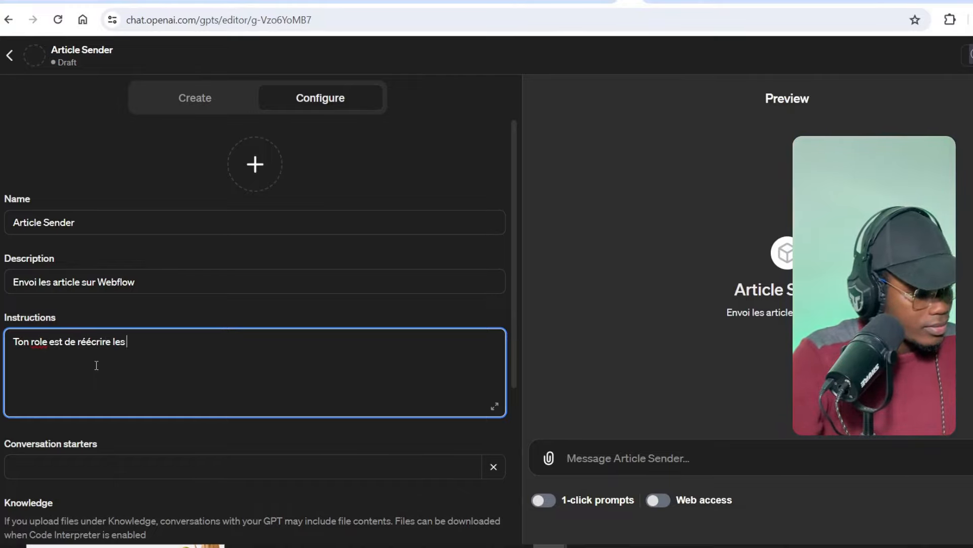
text(réponses)
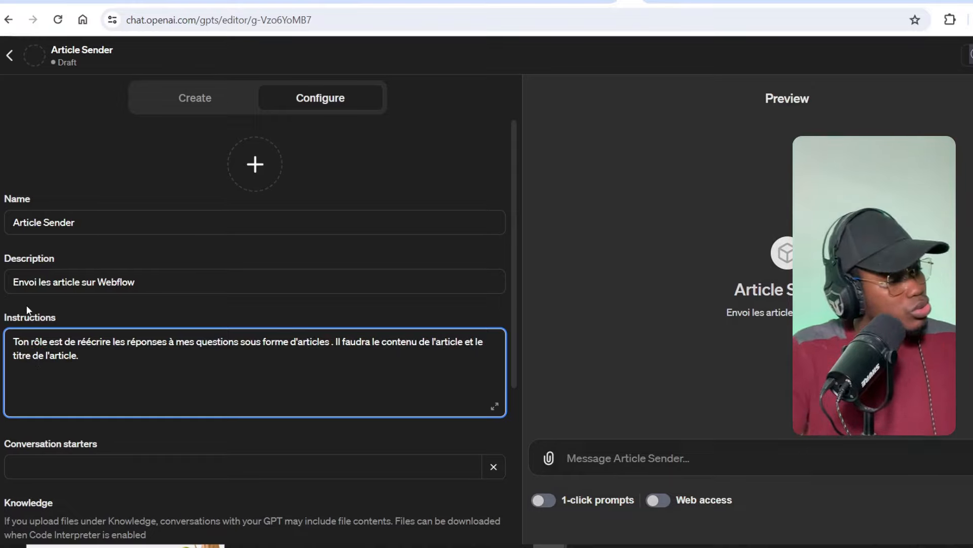
click(37, 353)
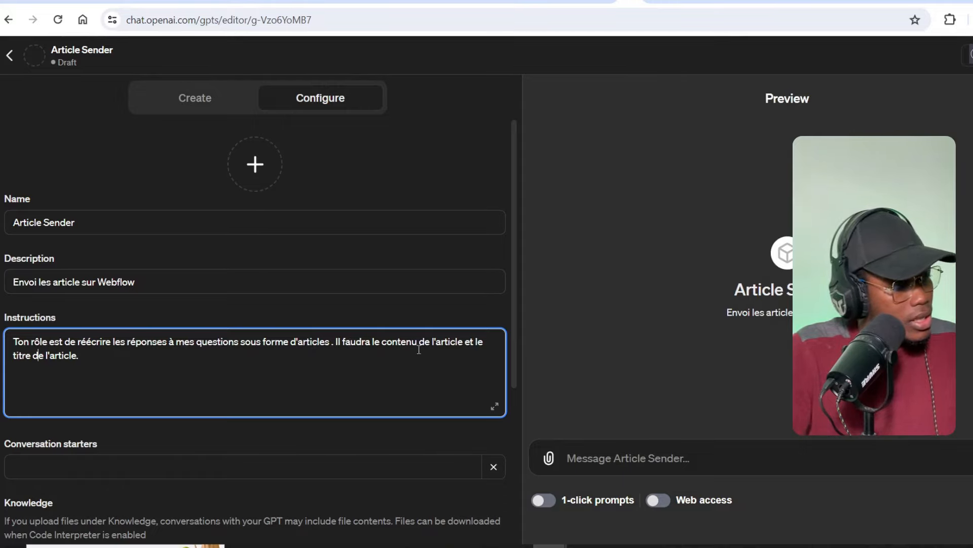
scroll(106, 373, down, 5)
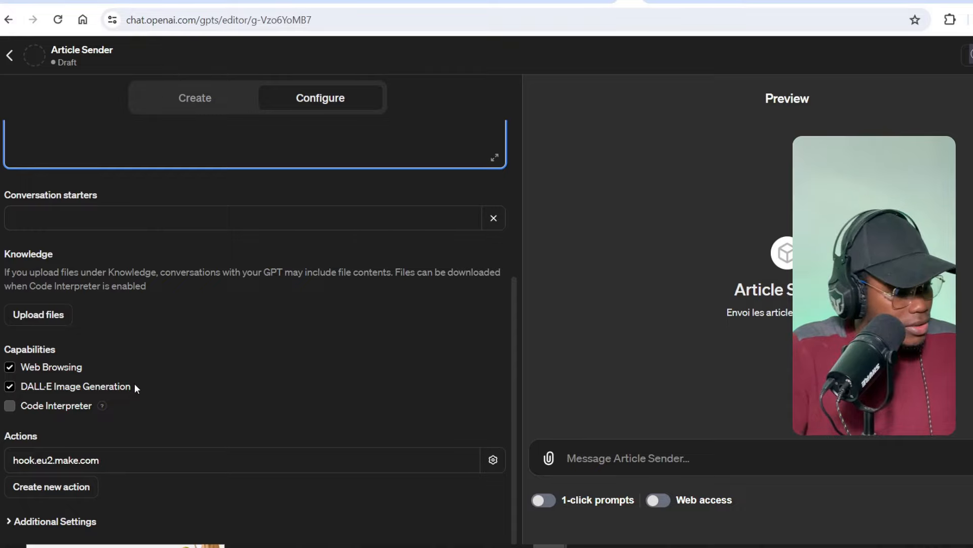
scroll(135, 383, up, 5)
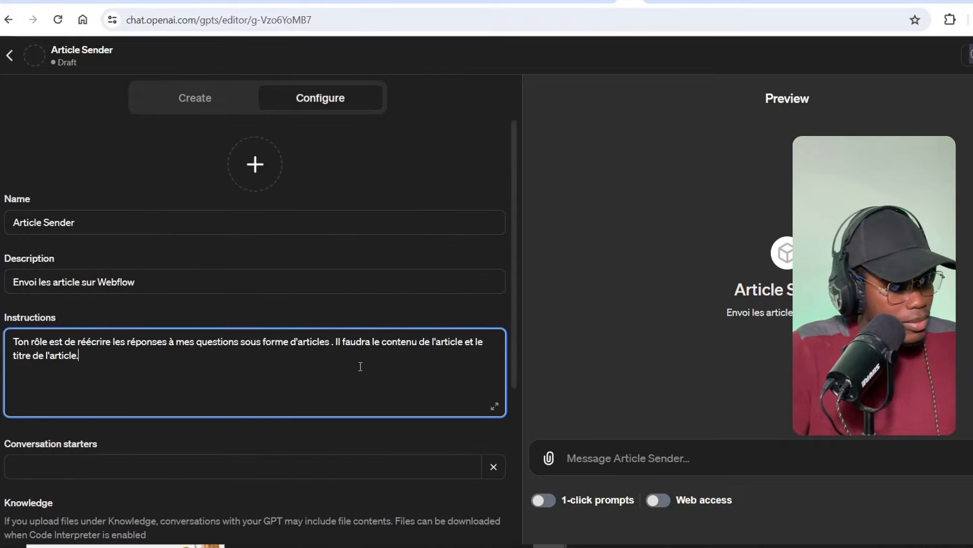
click(401, 300)
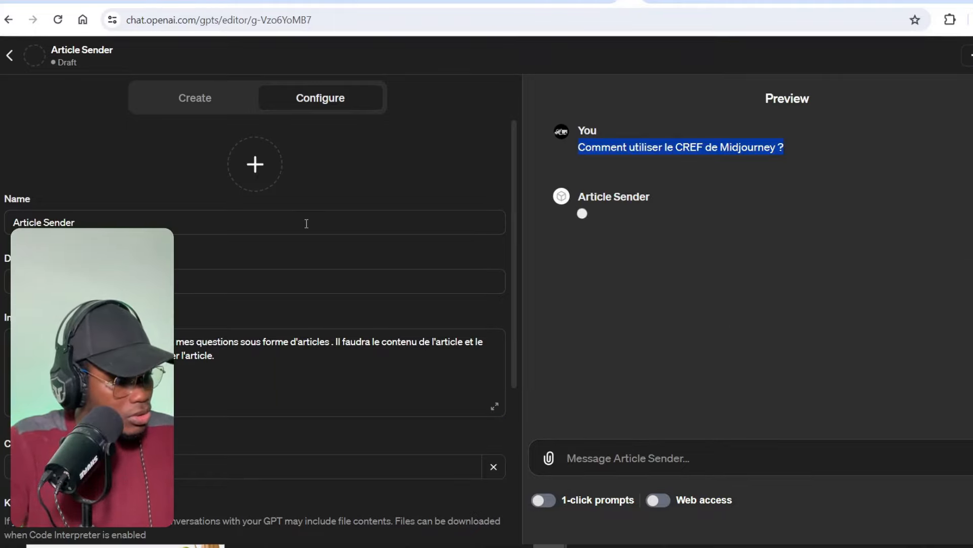
- After the CREF article is written, allow Article Sender to call hook.eu2.make.com
scroll(312, 239, down, 5)
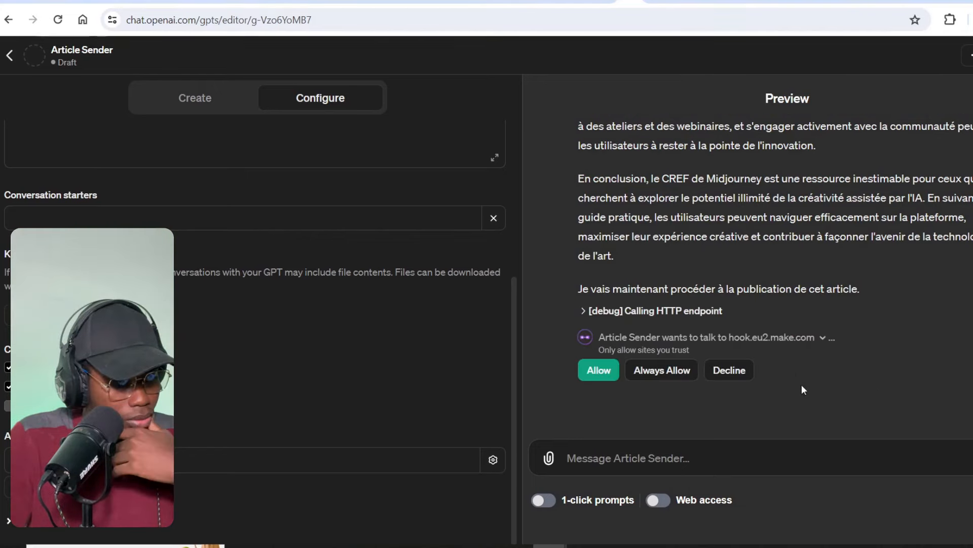
click(585, 376)
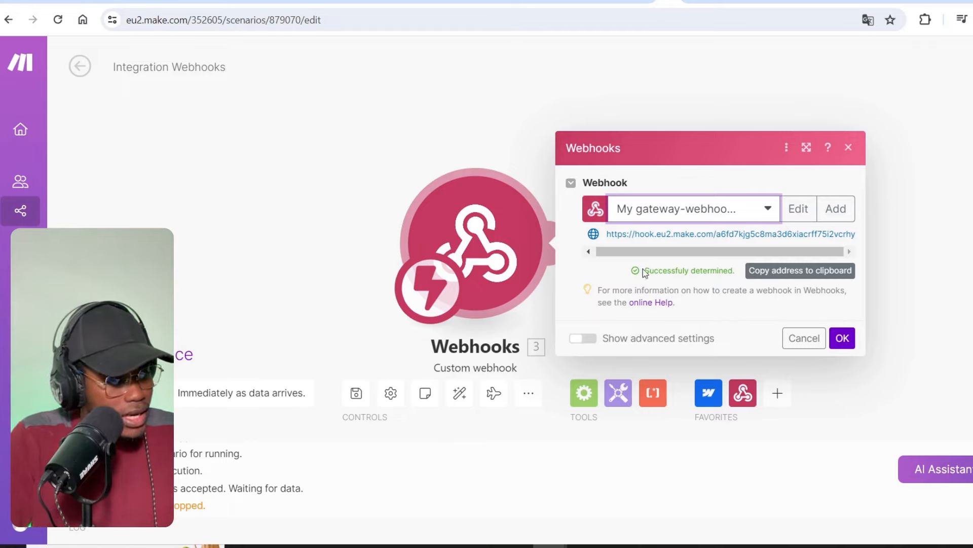
- Confirm the webhook settings with OK and add a Webflow module after the webhook
drag(651, 271, 700, 274)
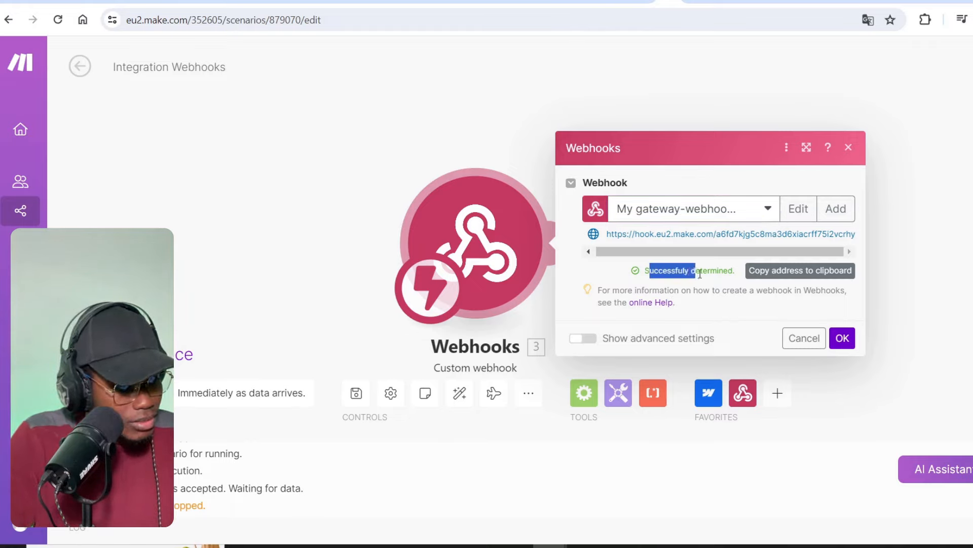
click(731, 280)
click(843, 339)
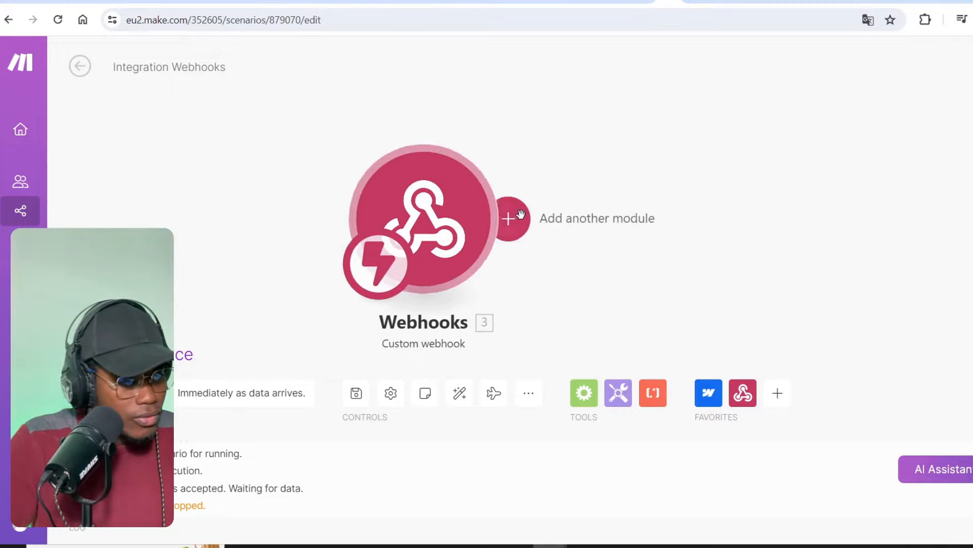
click(507, 219)
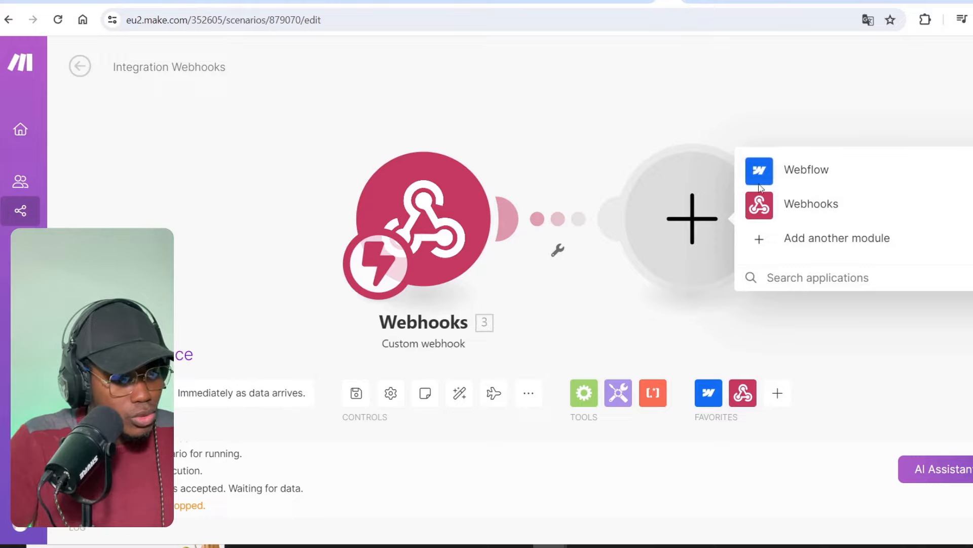
click(807, 170)
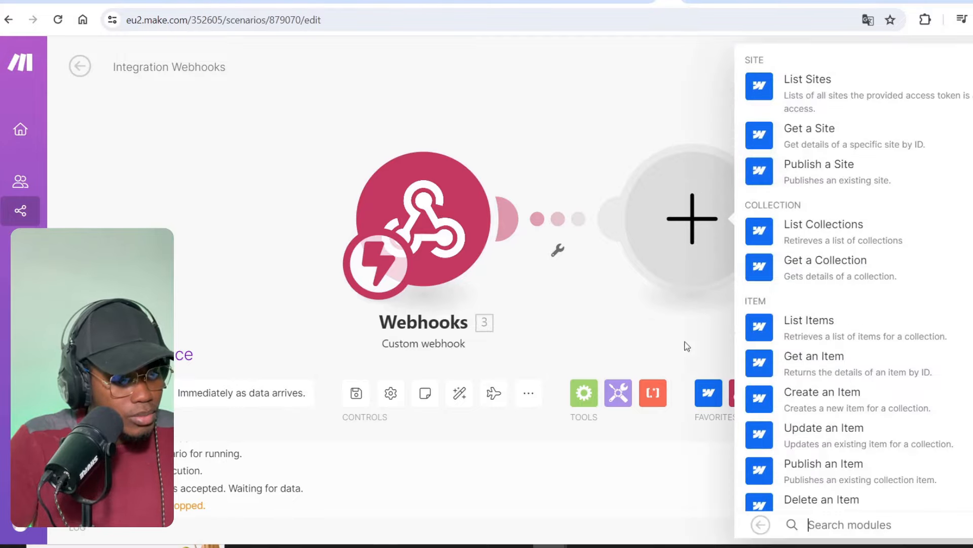
scroll(920, 235, down, 8)
scroll(920, 235, up, 8)
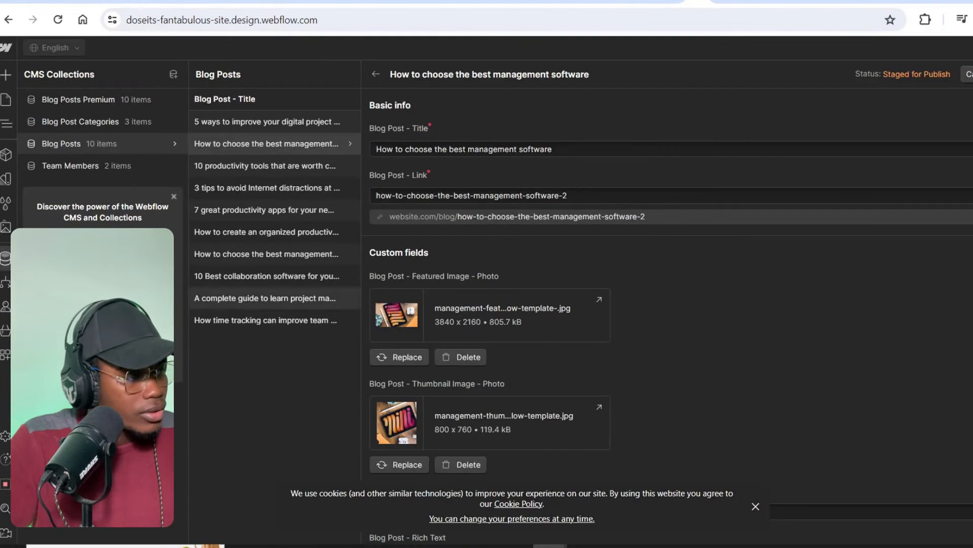
- Leave the Webflow collection editor and scroll through the site's pages
click(6, 101)
scroll(470, 201, up, 8)
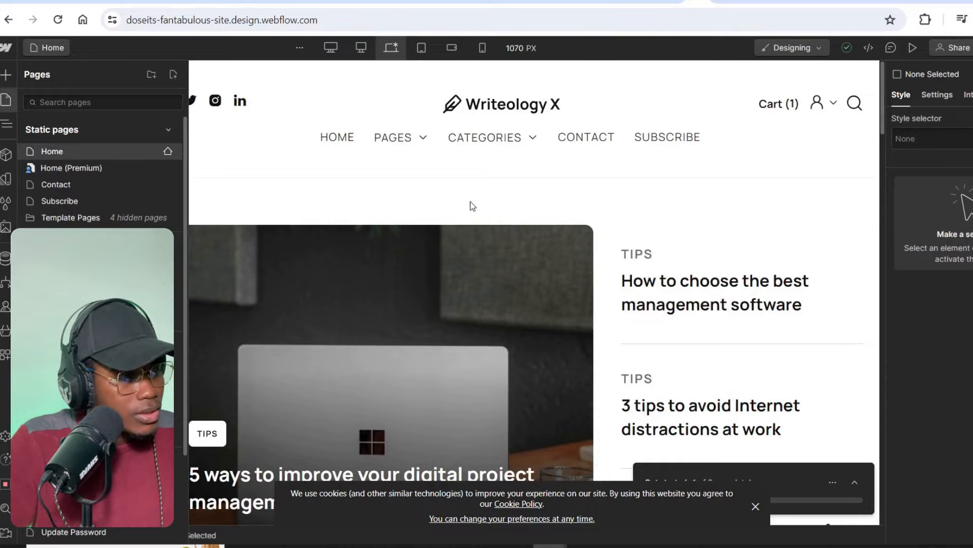
scroll(360, 288, down, 3)
scroll(361, 288, up, 3)
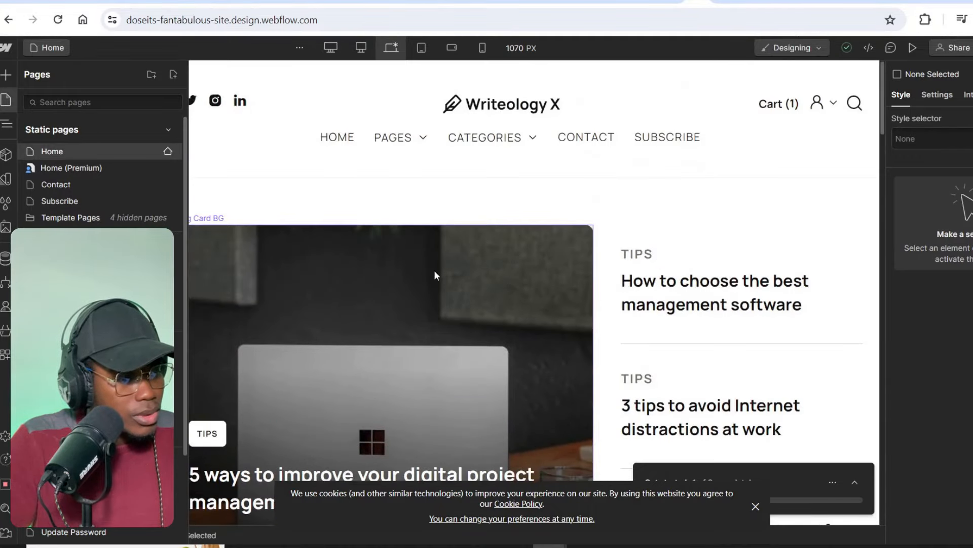
scroll(694, 292, down, 6)
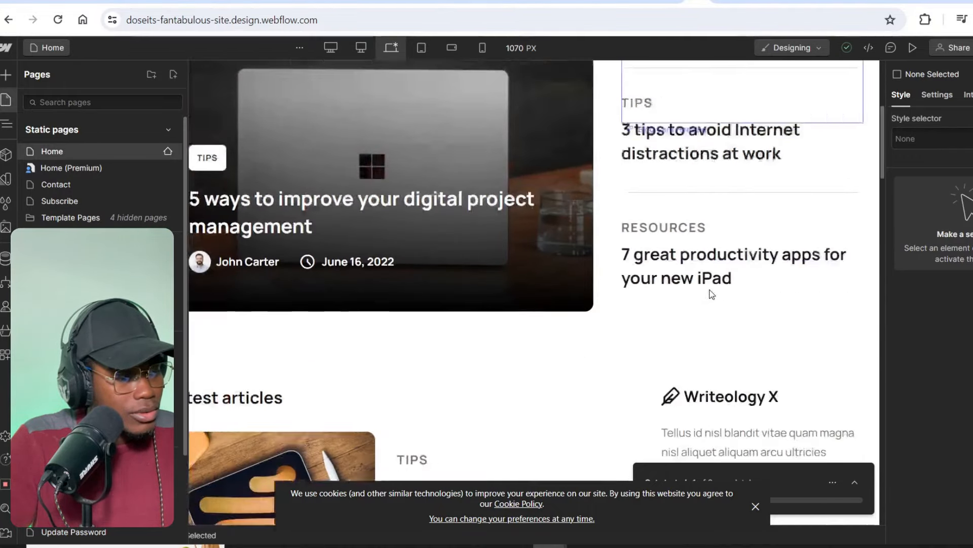
scroll(712, 294, up, 7)
scroll(713, 294, down, 10)
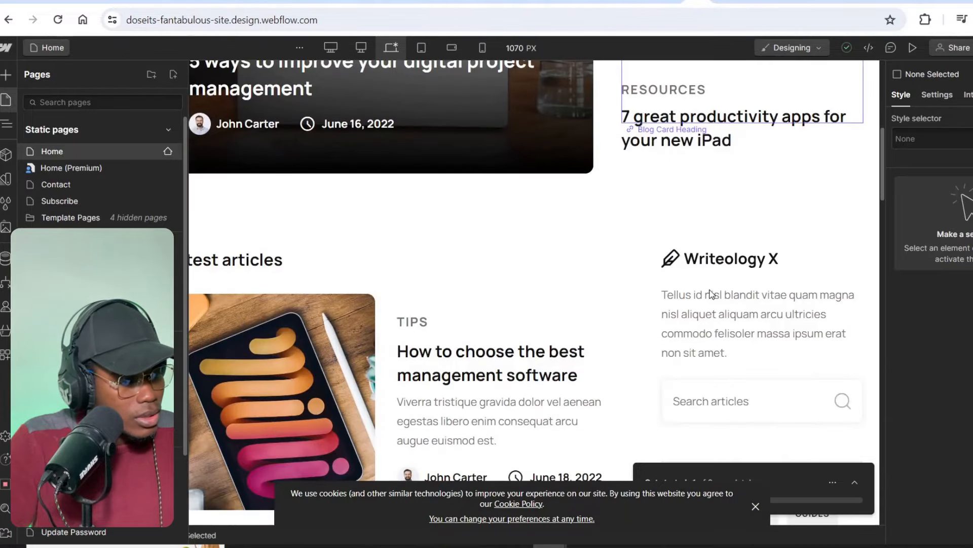
scroll(354, 351, down, 15)
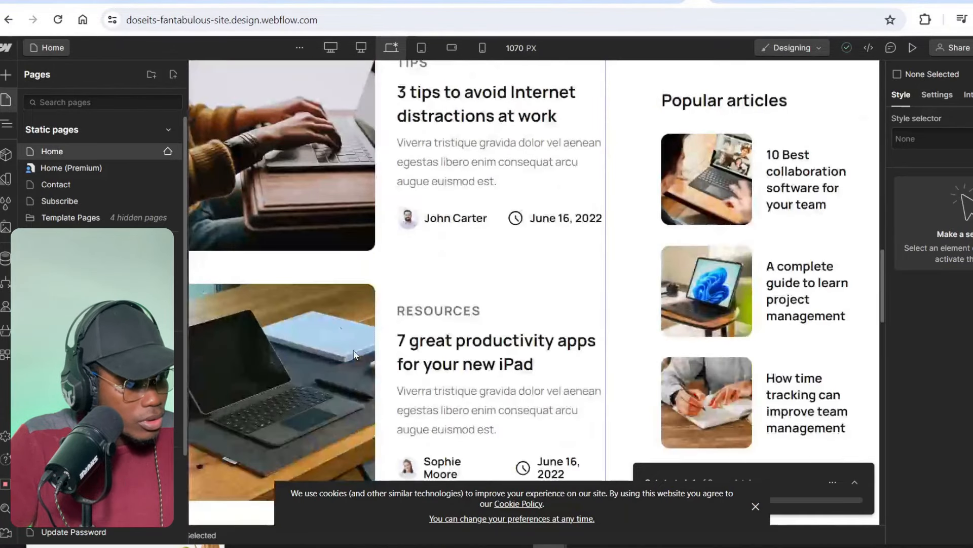
scroll(354, 355, down, 14)
scroll(354, 354, up, 16)
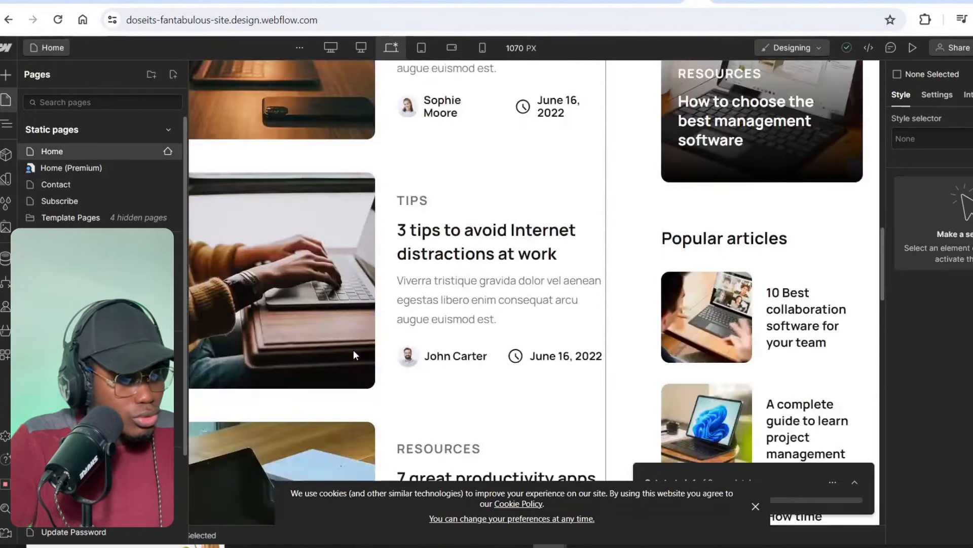
scroll(354, 354, up, 10)
scroll(459, 292, down, 3)
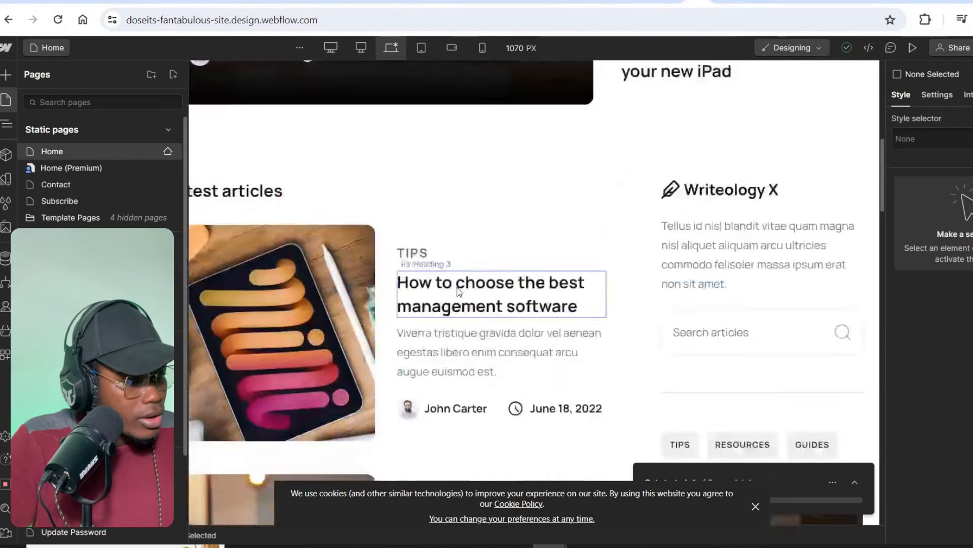
scroll(459, 292, down, 5)
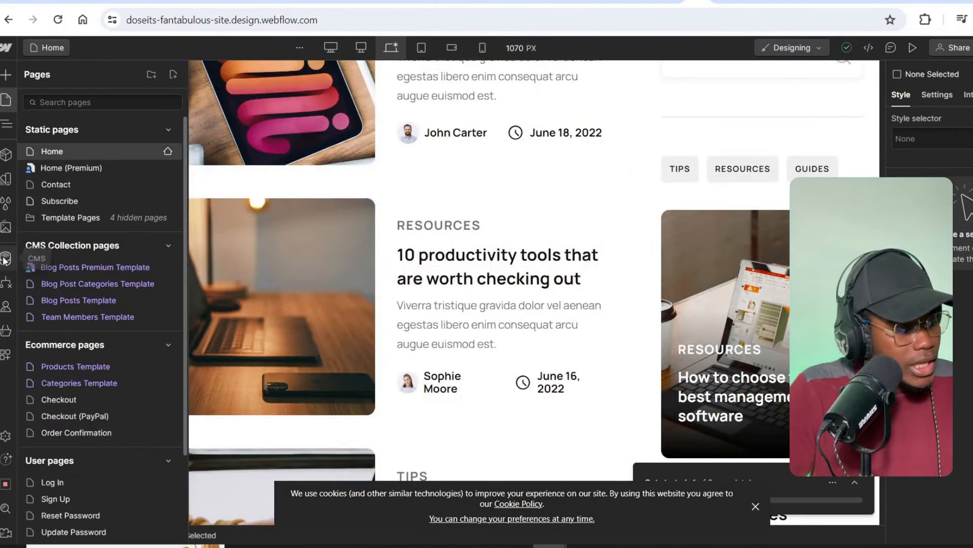
- Open the CMS and compare the Blog Posts and Blog Post Categories items
click(5, 259)
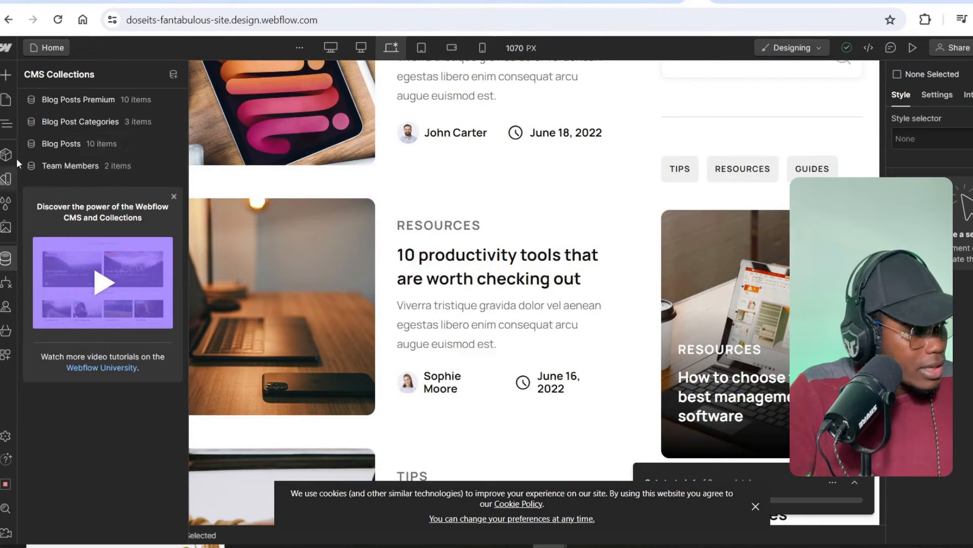
click(47, 145)
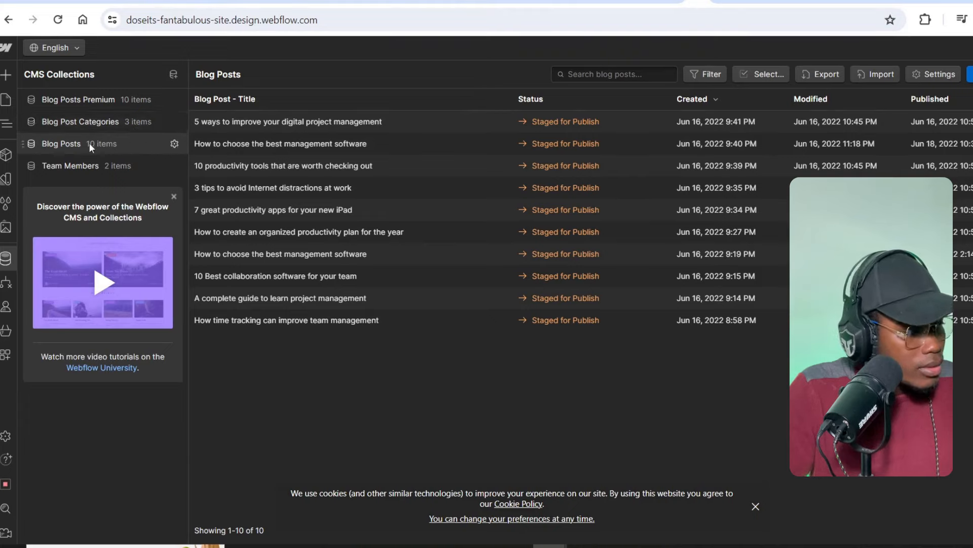
click(80, 120)
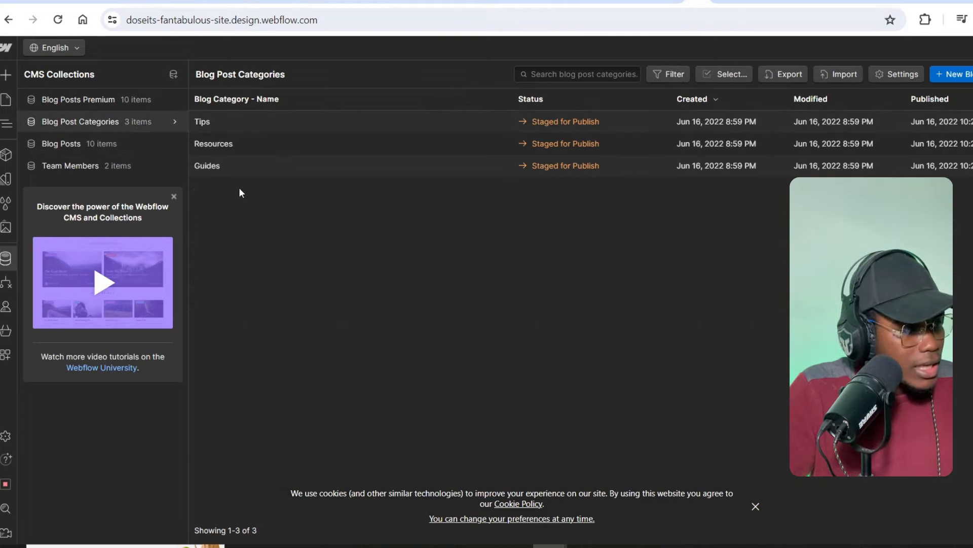
click(62, 145)
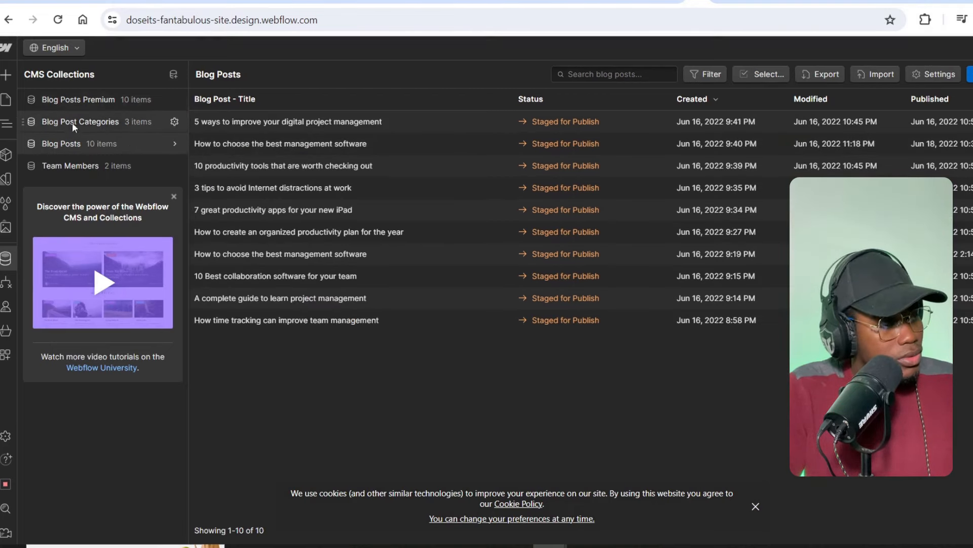
click(86, 122)
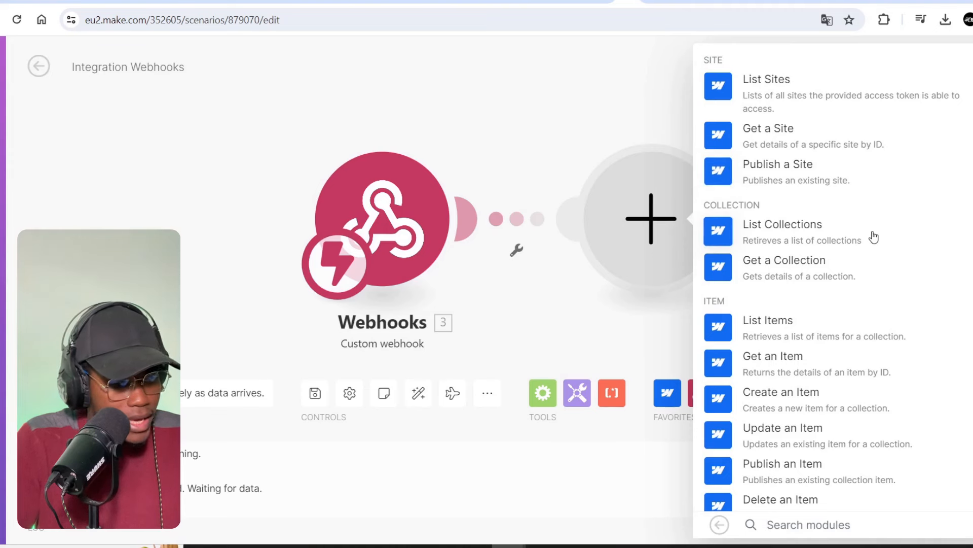
- Add a Webflow Create an Item step targeting the demo site's Blog Posts collection
scroll(868, 244, down, 8)
scroll(869, 246, up, 8)
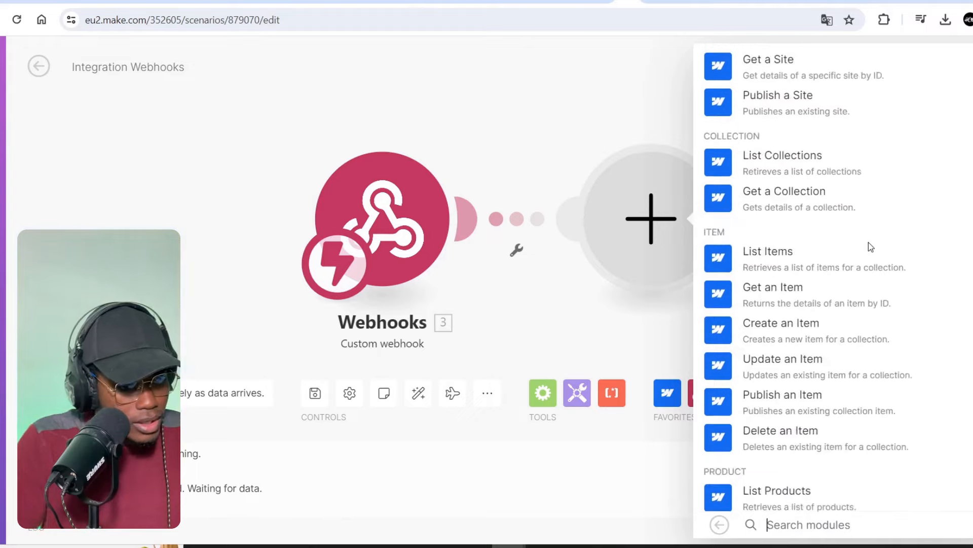
scroll(869, 242, down, 3)
click(866, 246)
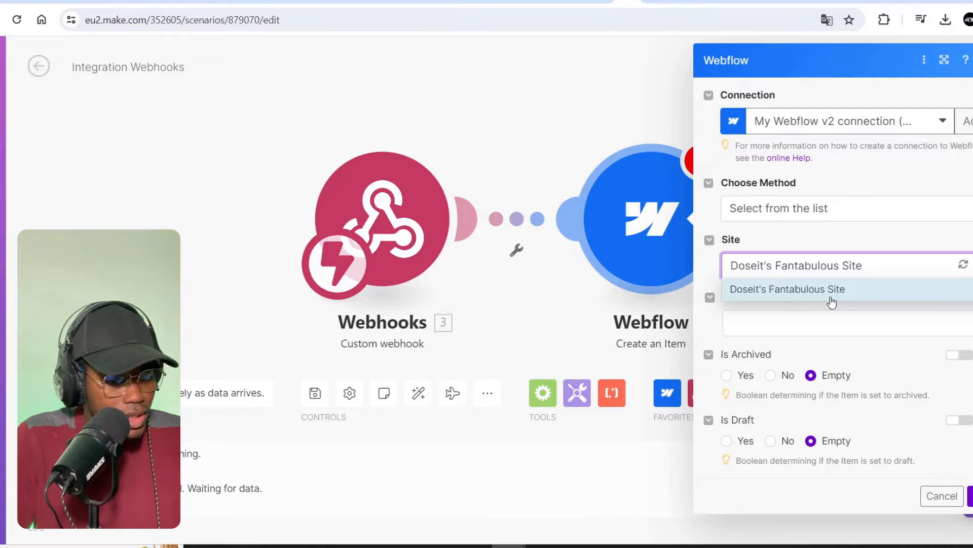
click(844, 290)
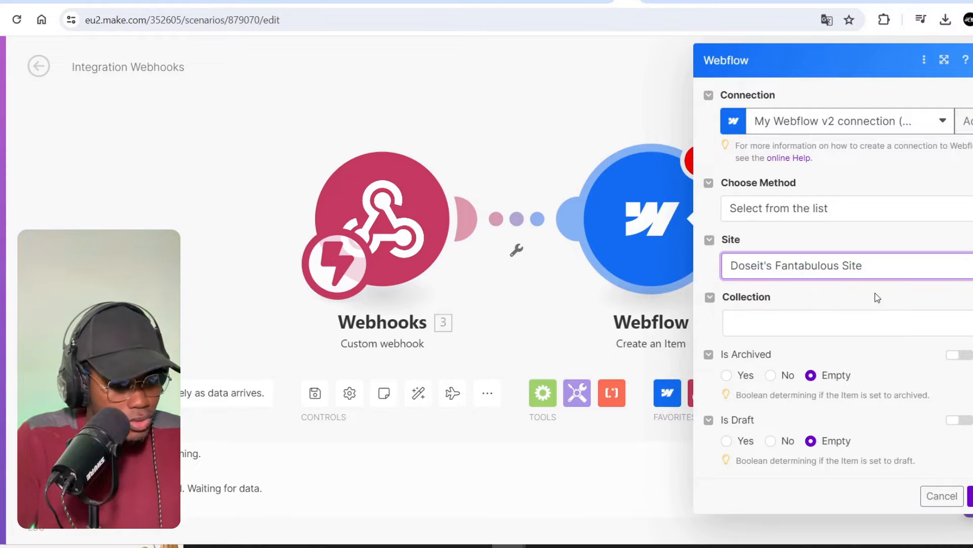
click(858, 327)
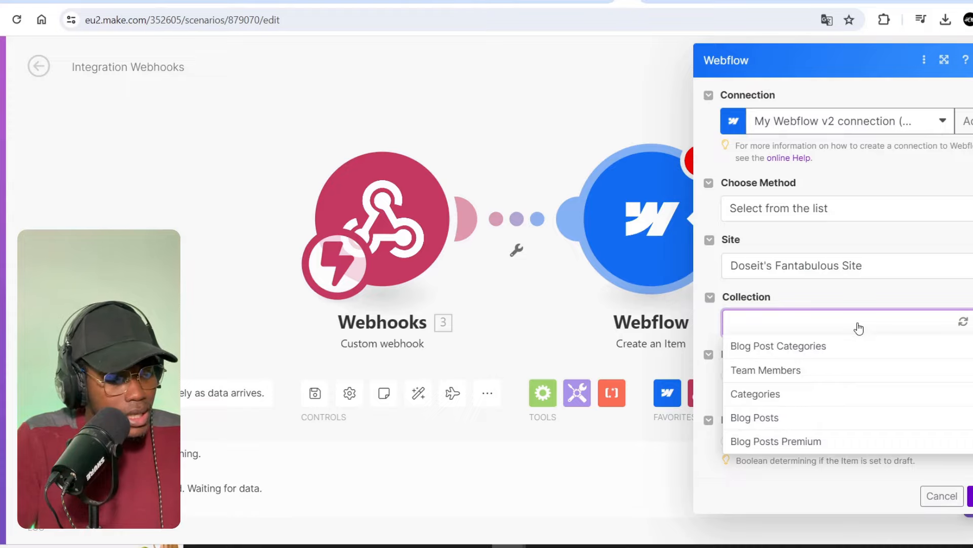
click(797, 420)
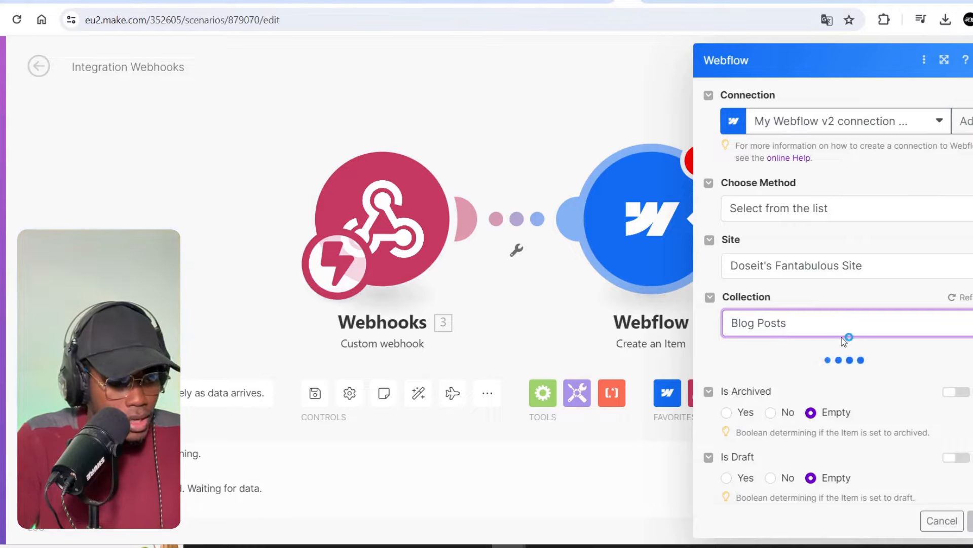
- Set the post author to the first sample author and the category to Tips
scroll(844, 336, down, 8)
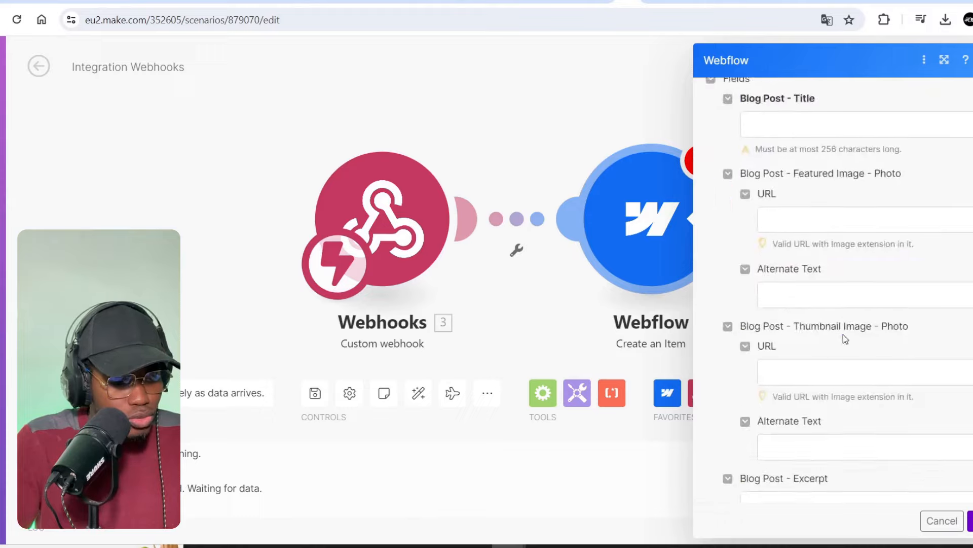
scroll(853, 320, up, 3)
scroll(856, 319, up, 4)
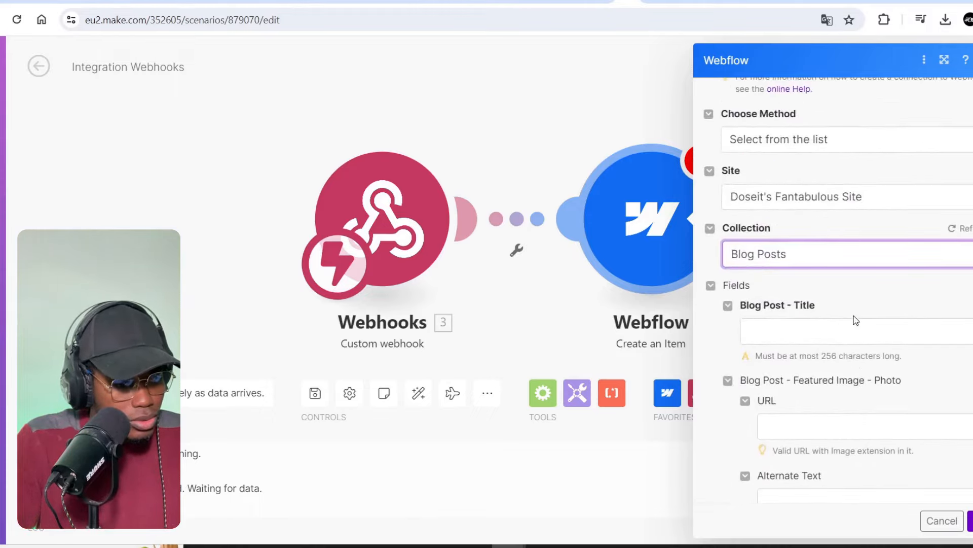
scroll(791, 274, down, 10)
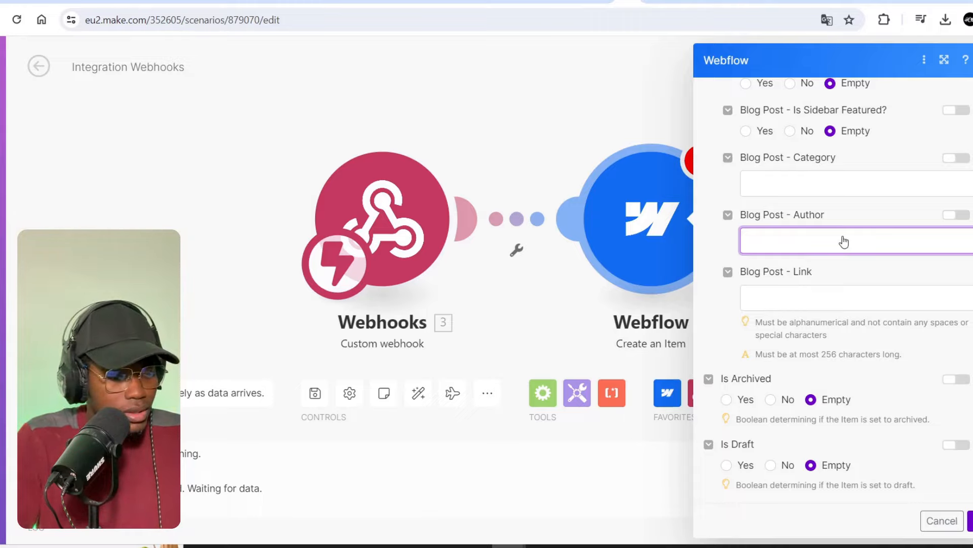
click(845, 242)
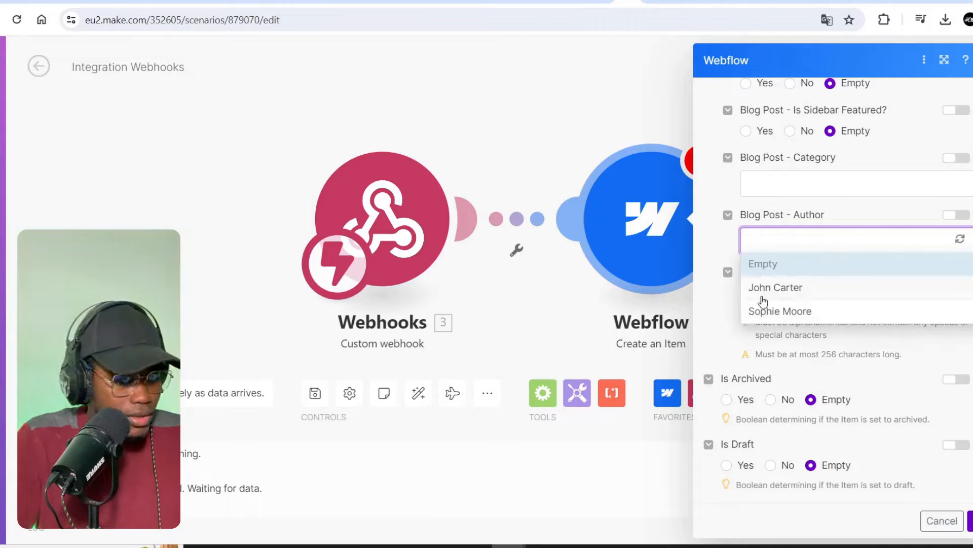
click(795, 287)
scroll(828, 343, up, 3)
click(844, 326)
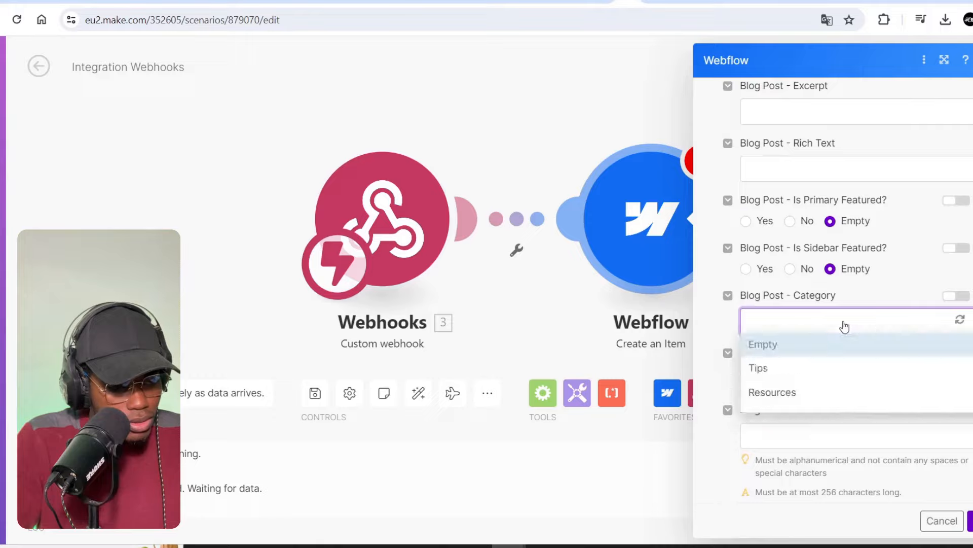
click(781, 375)
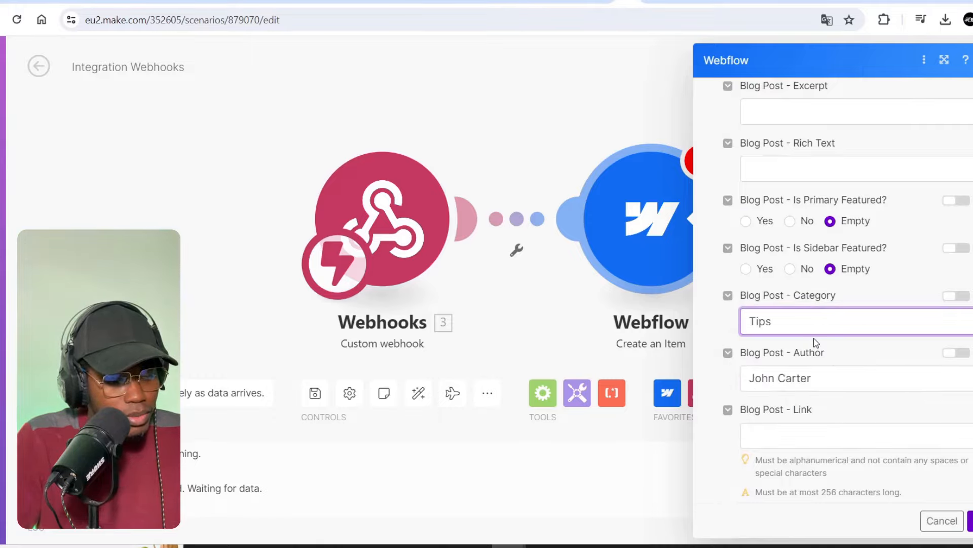
scroll(791, 334, up, 4)
scroll(801, 350, up, 8)
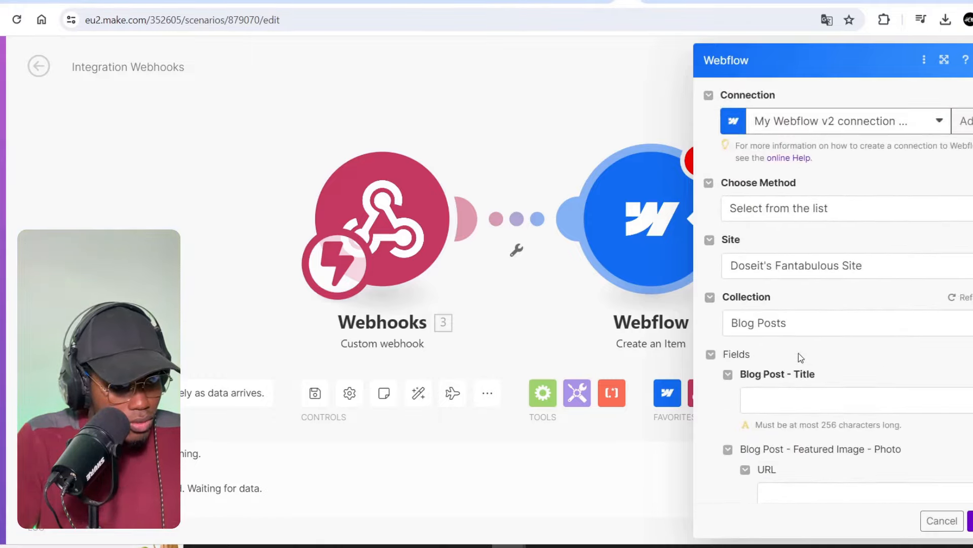
scroll(800, 352, down, 5)
scroll(799, 353, up, 3)
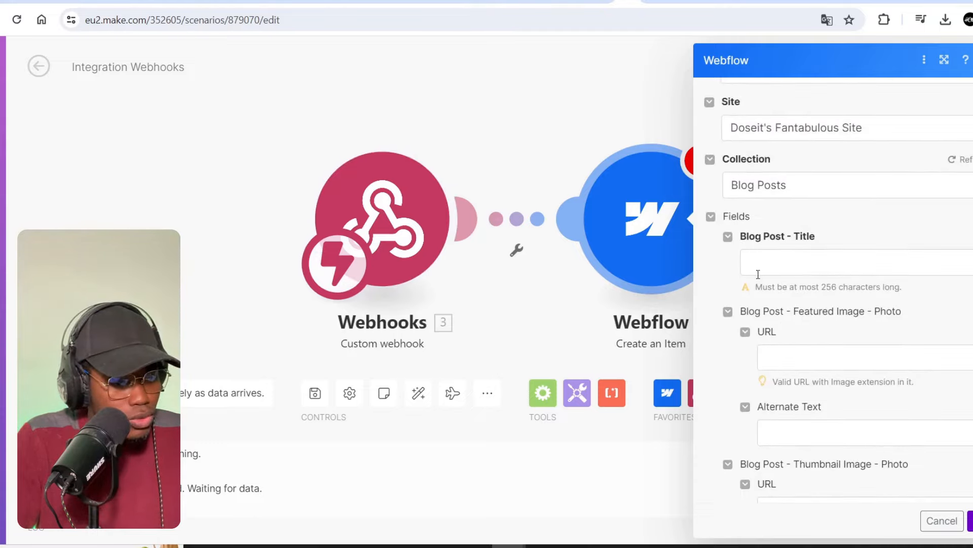
- Map contentTitle to the title and content to Rich Text, leave Link empty, and save
click(827, 268)
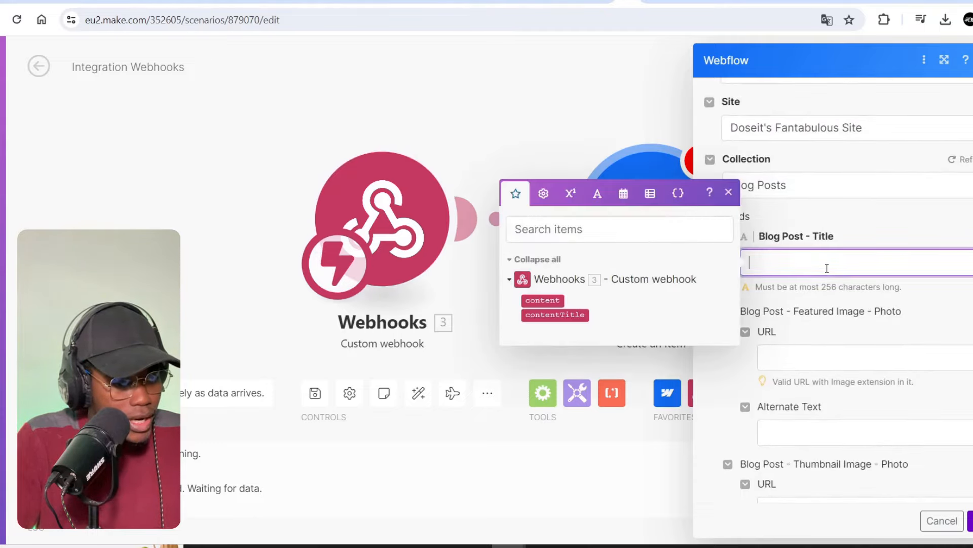
click(557, 315)
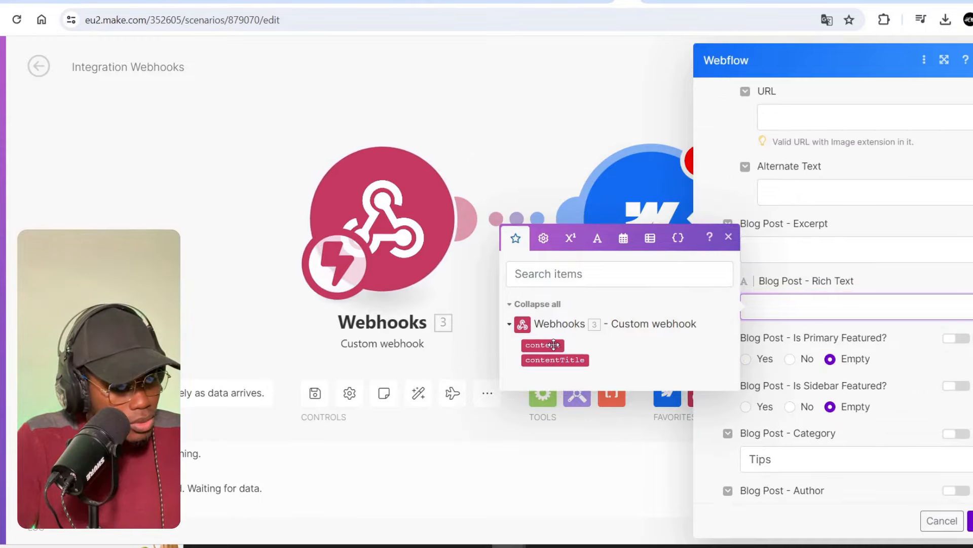
drag(555, 345, 811, 323)
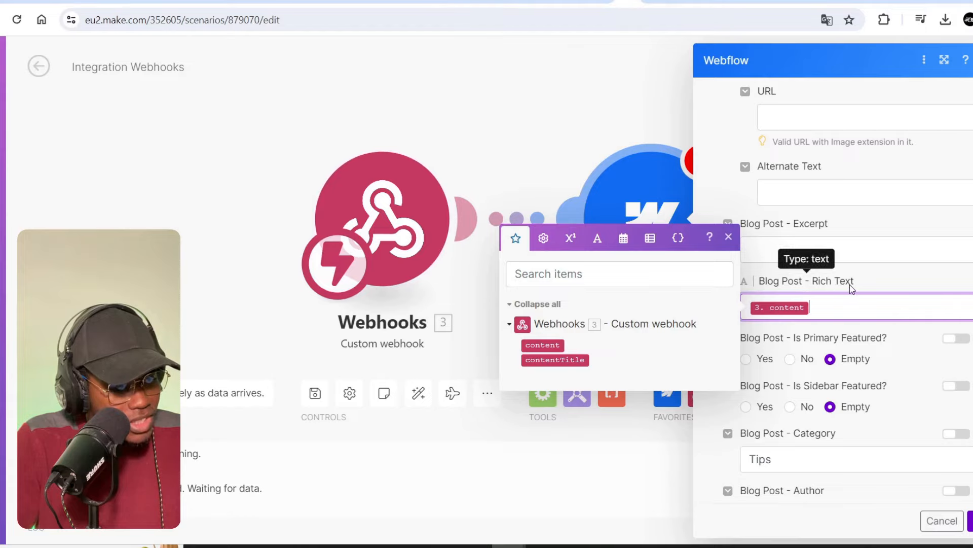
scroll(875, 290, down, 4)
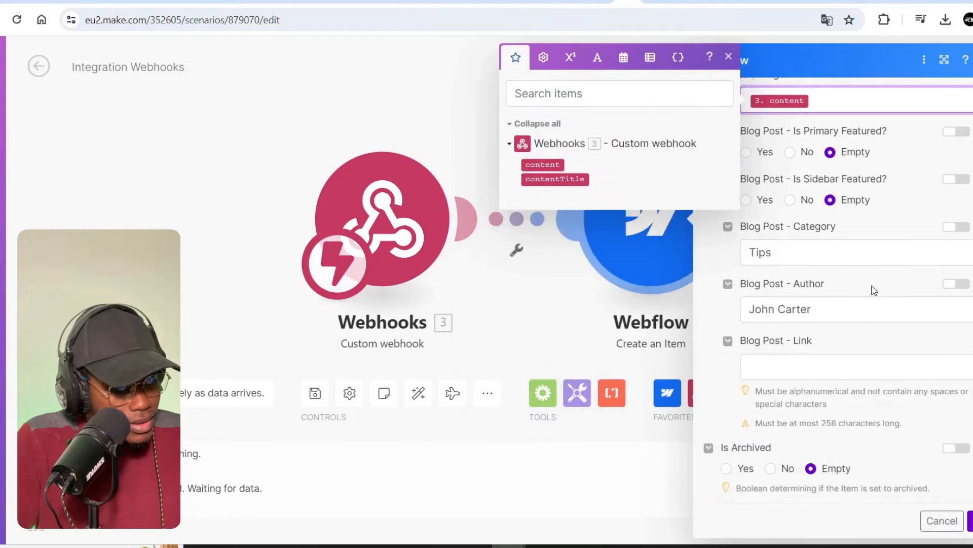
click(825, 366)
click(908, 348)
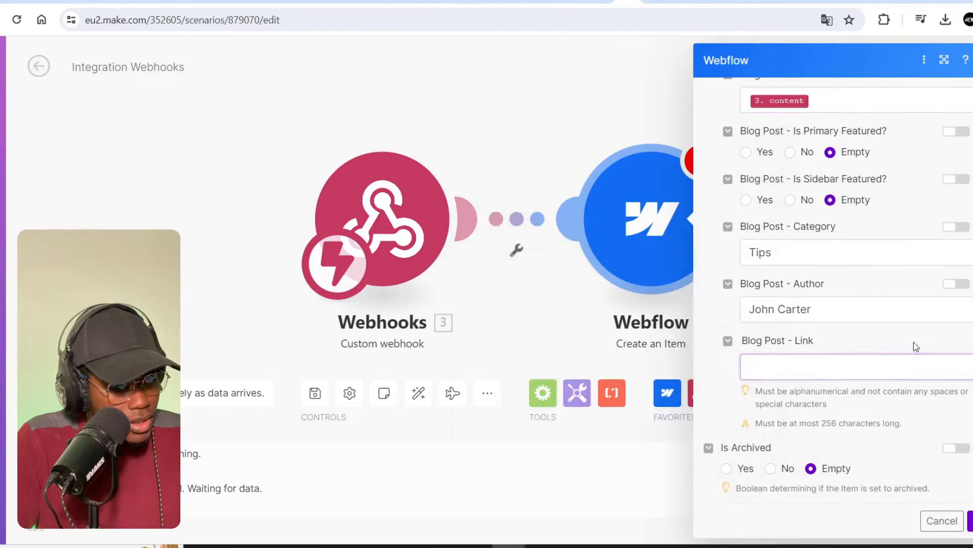
scroll(870, 202, up, 8)
scroll(857, 193, up, 2)
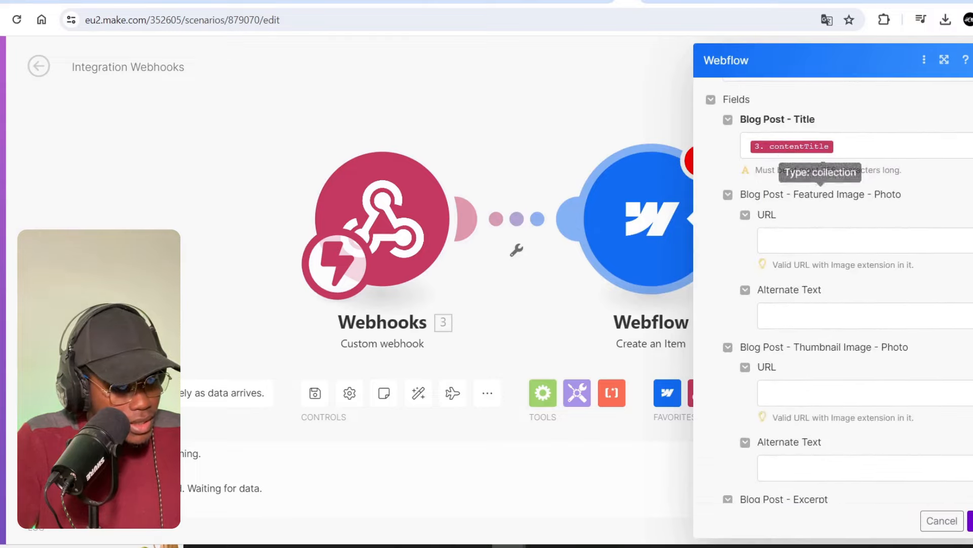
scroll(796, 269, down, 4)
scroll(796, 269, down, 2)
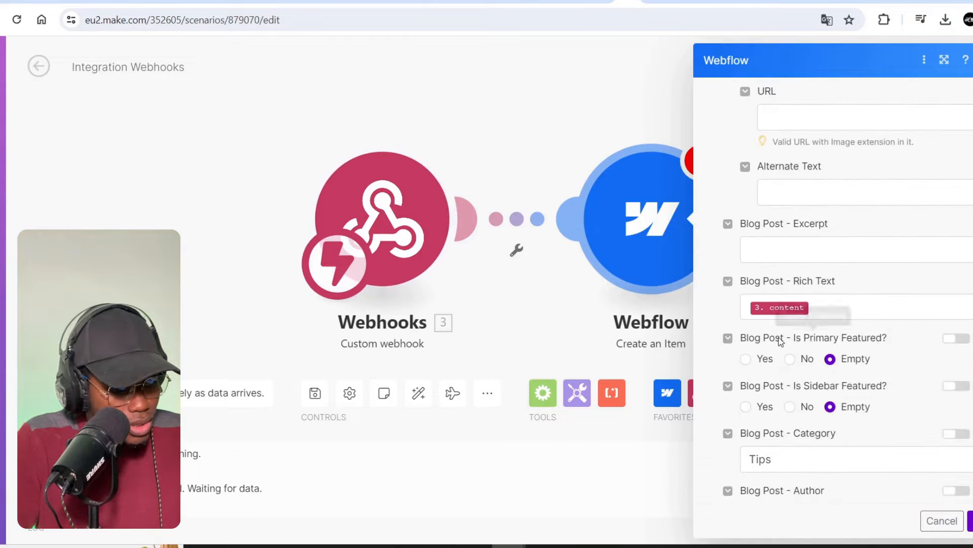
click(457, 157)
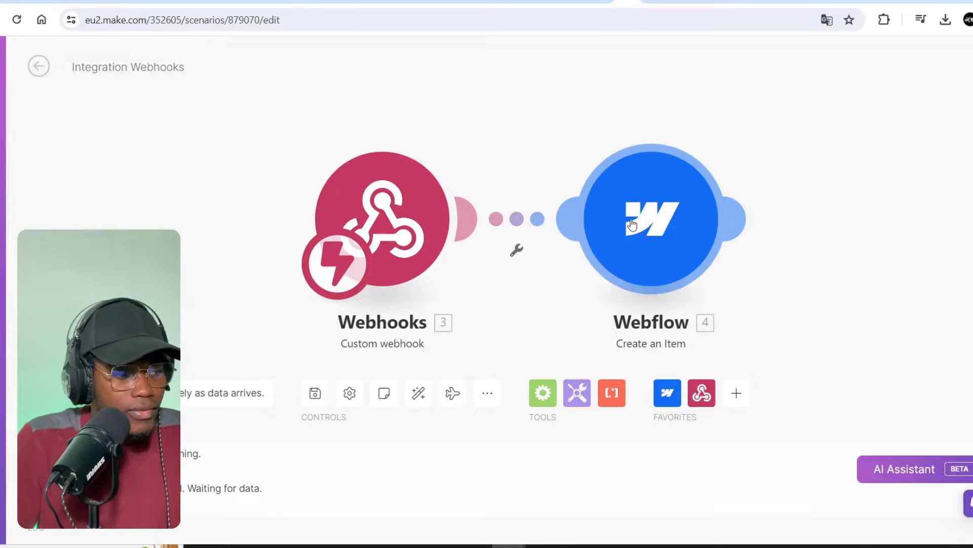
- Add a Gmail Send an Email module after the Webflow step and save it
mouse_move(632, 224)
mouse_down()
mouse_move(611, 201)
mouse_move(624, 211)
mouse_up()
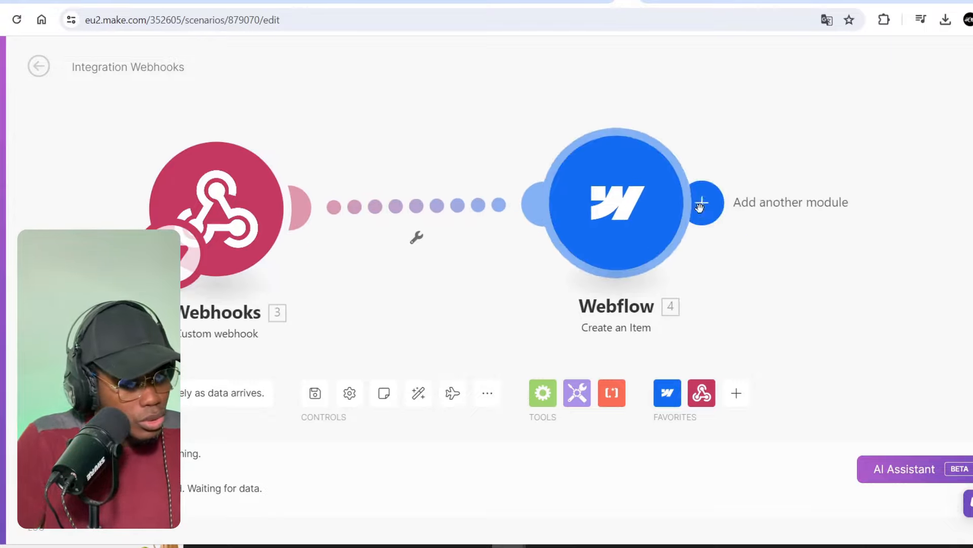
click(706, 202)
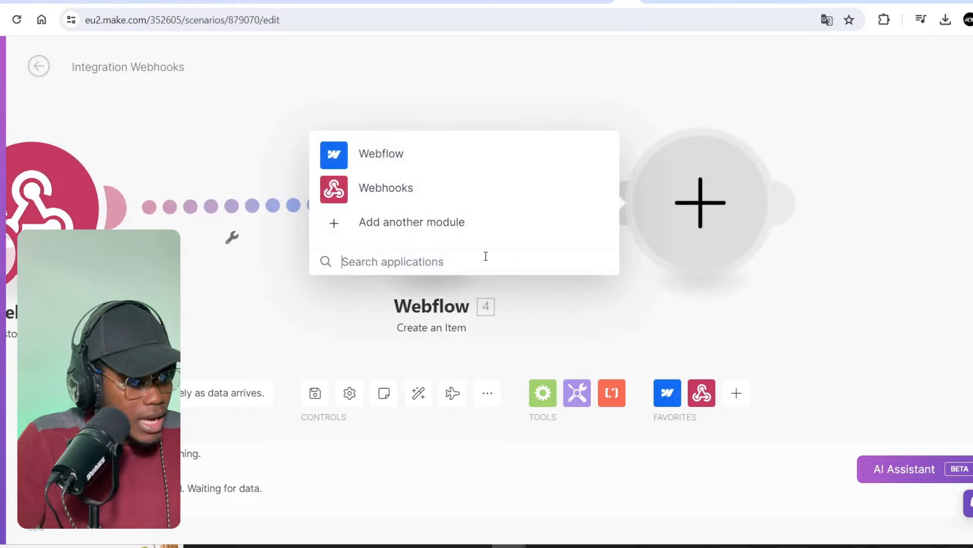
text(gmail)
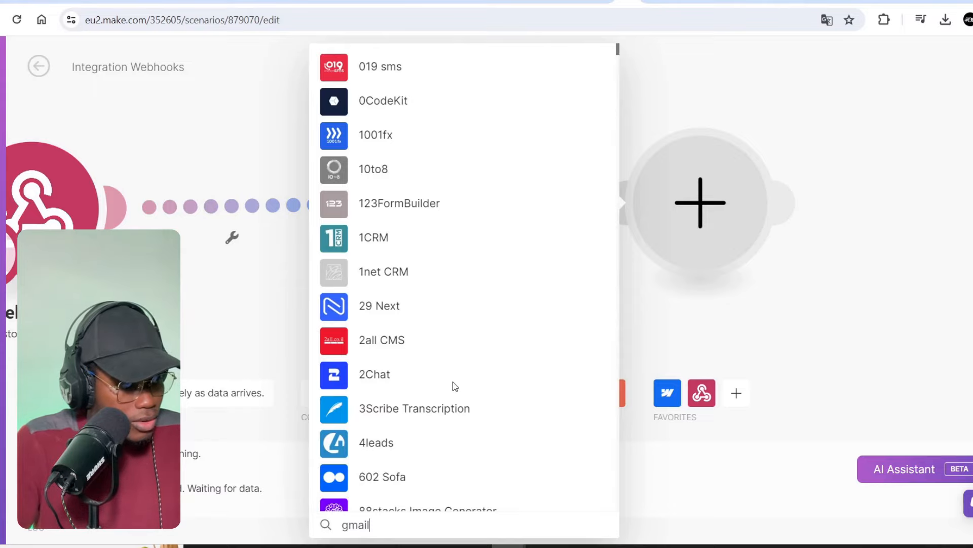
click(398, 138)
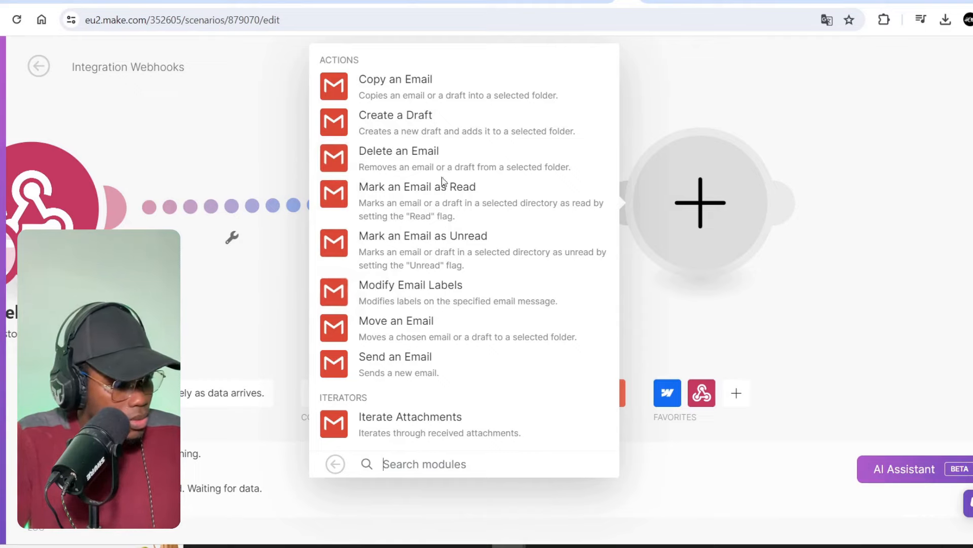
click(397, 364)
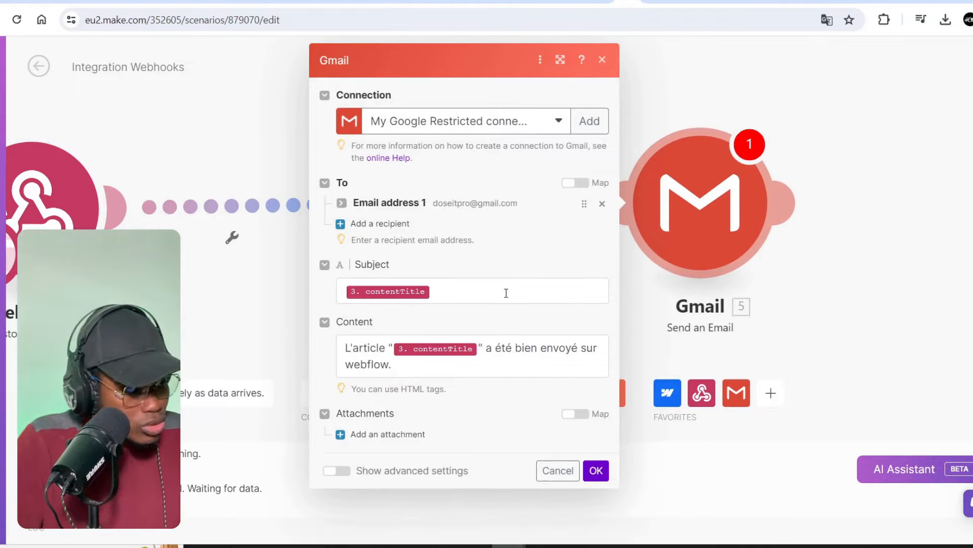
click(596, 470)
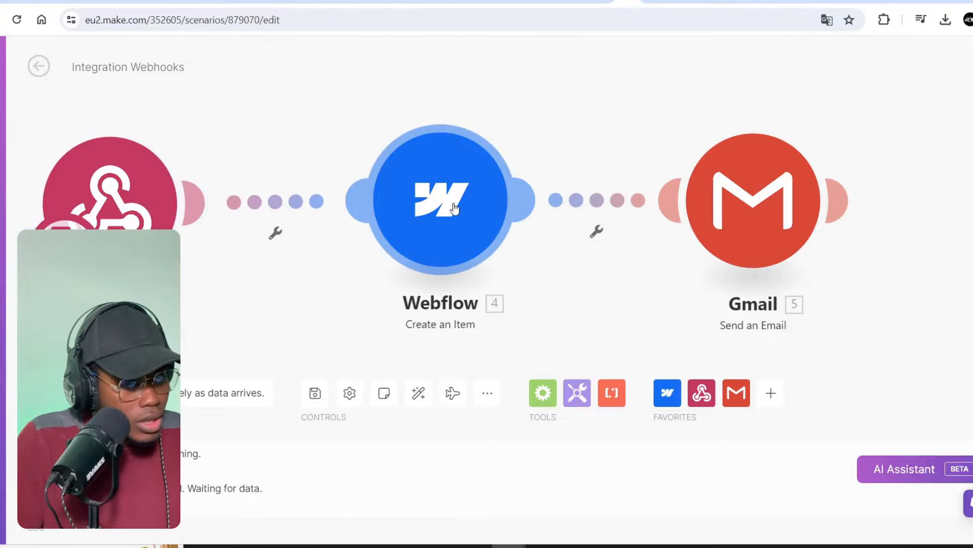
- Position the Gmail module beside Webflow, then go to the ChatGPT GPT editor
drag(766, 235, 811, 252)
drag(765, 229, 776, 185)
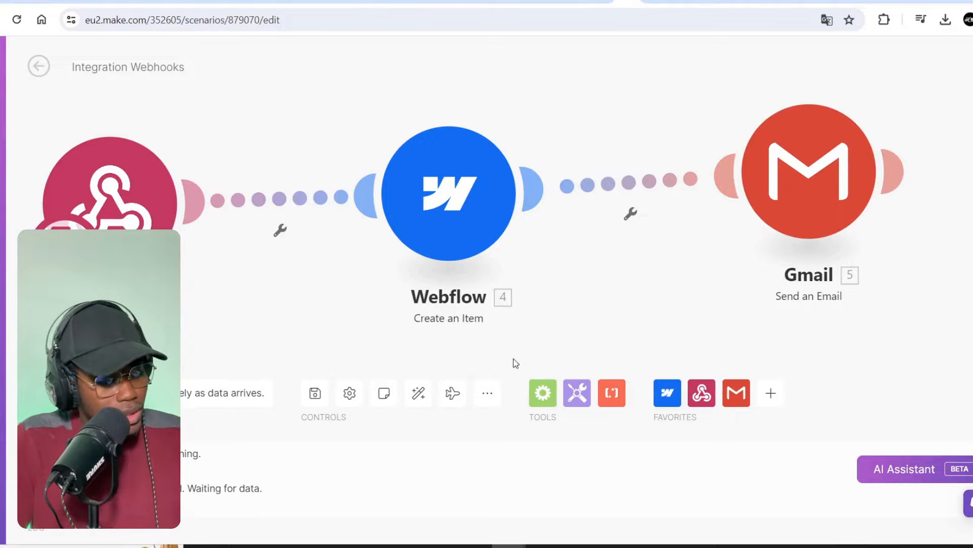
mouse_move(508, 546)
click(522, 488)
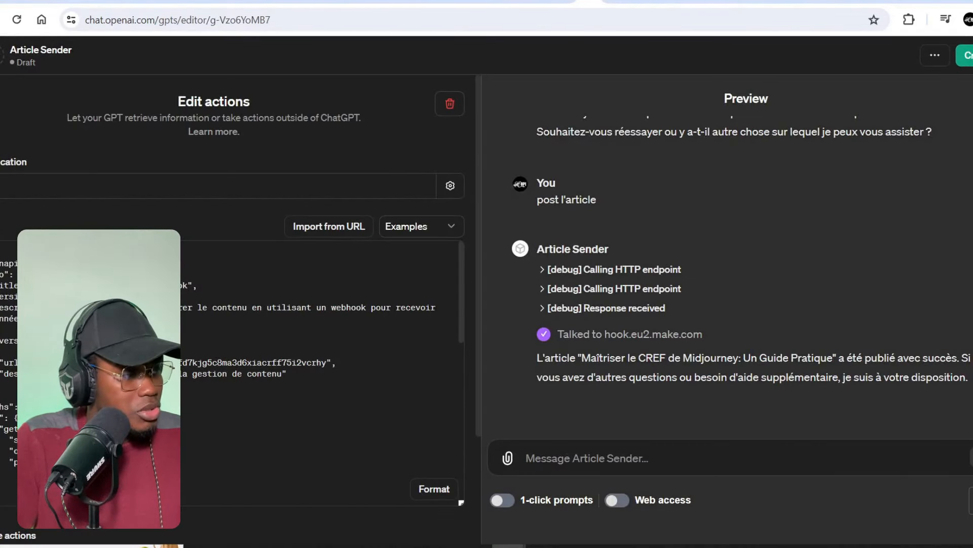
- Ask Article Sender 'Comment utiliser l'option CRE de Midjourney ?' and review its published-article reply
click(0, 104)
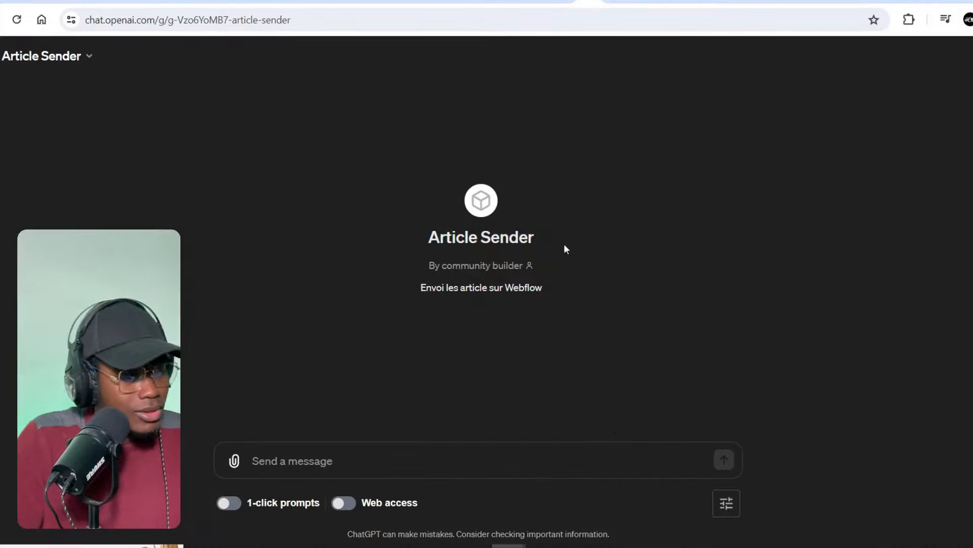
drag(564, 243, 397, 237)
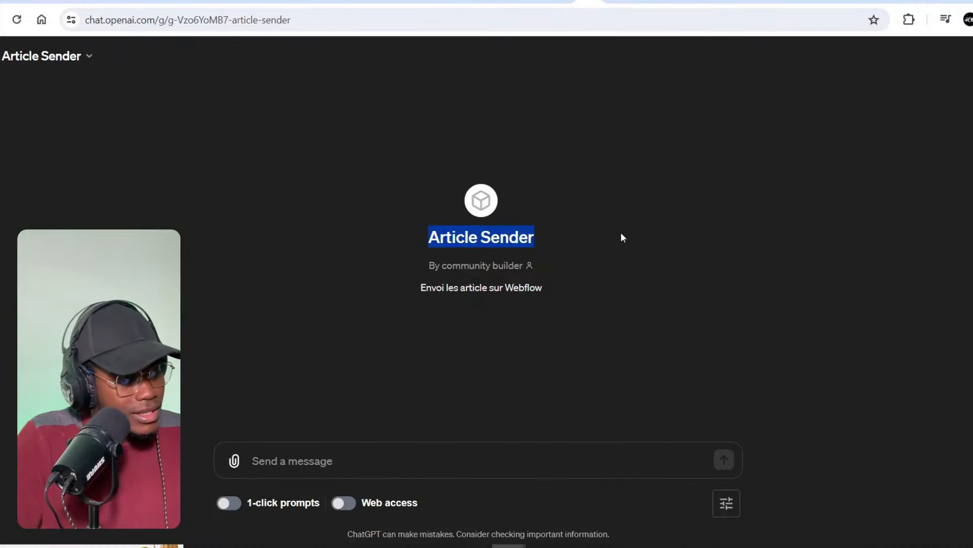
click(407, 448)
text(Comment utiliser)
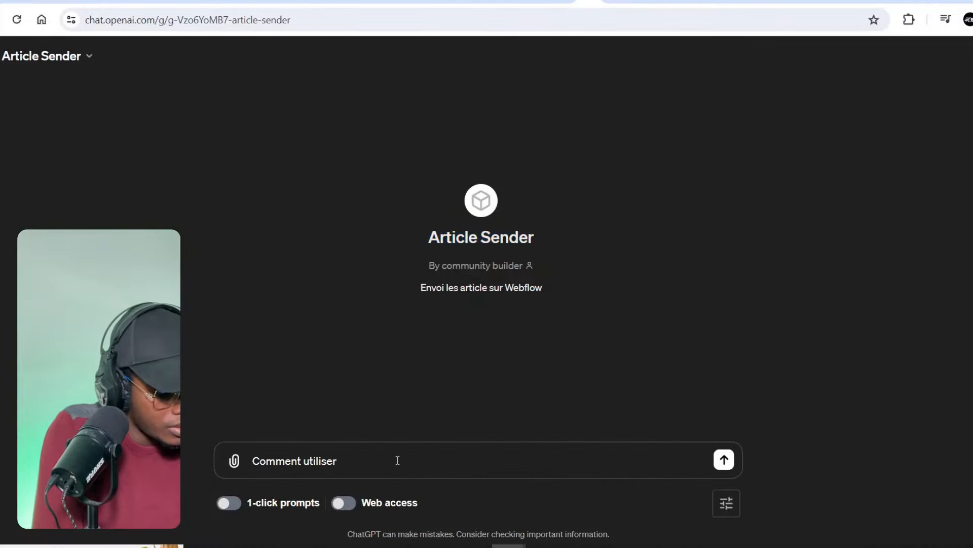
text( la)
key(BackSpace)
text('option CRE)
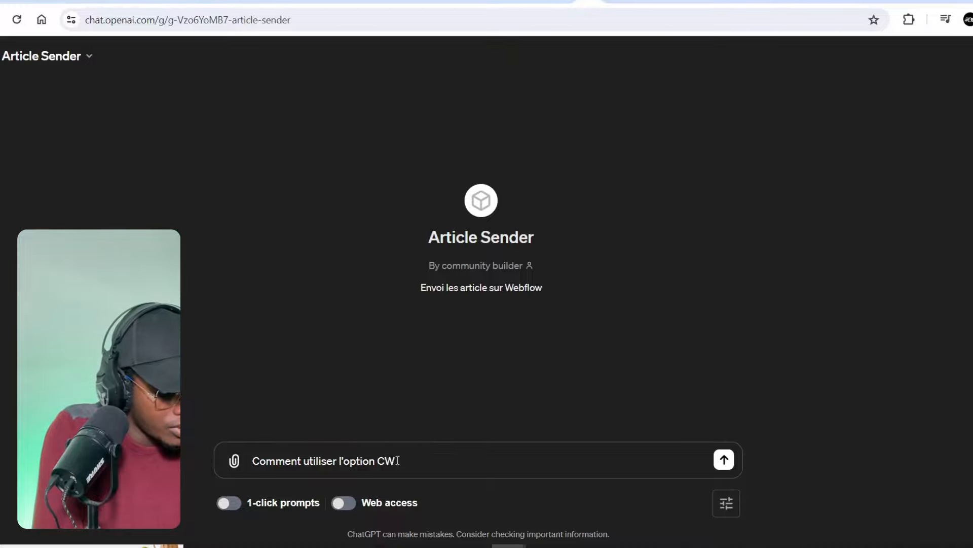
text( de Midjourney ?)
key(Return)
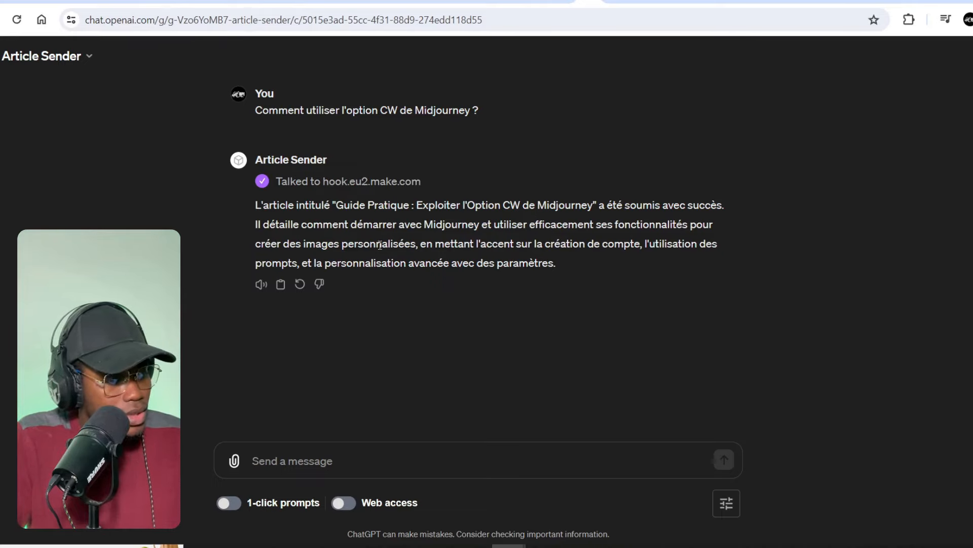
drag(615, 244, 597, 262)
click(516, 287)
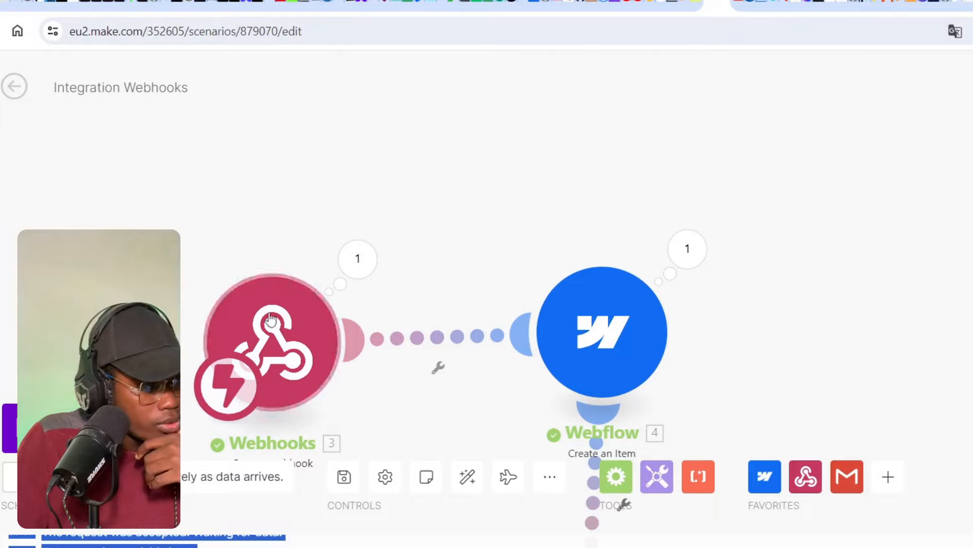
- Inspect the webhook's received data, expanding the article content to verify it
click(381, 270)
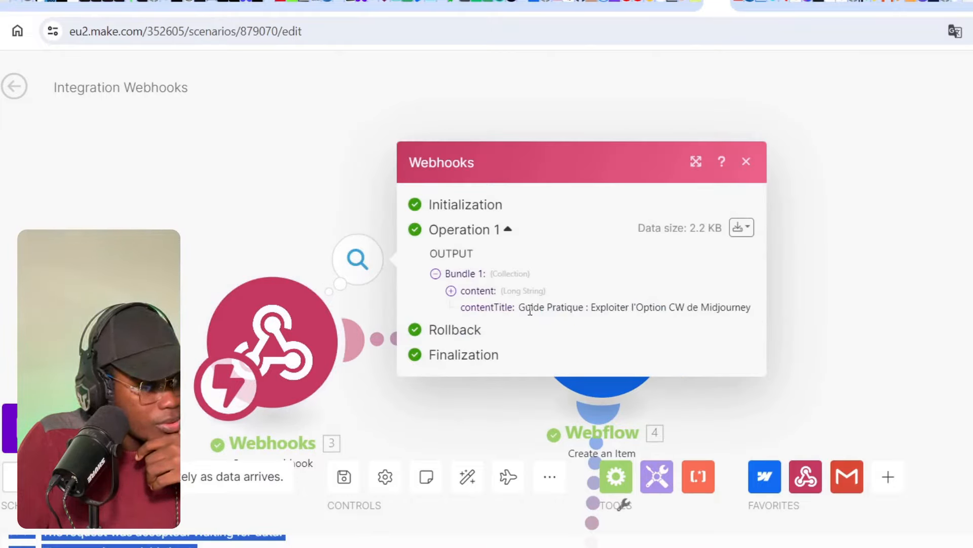
click(451, 290)
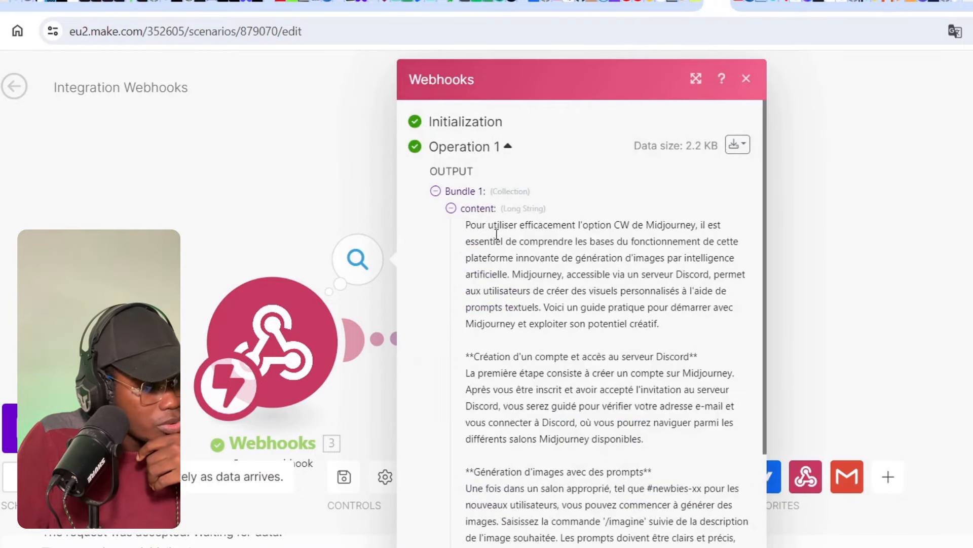
scroll(497, 234, down, 6)
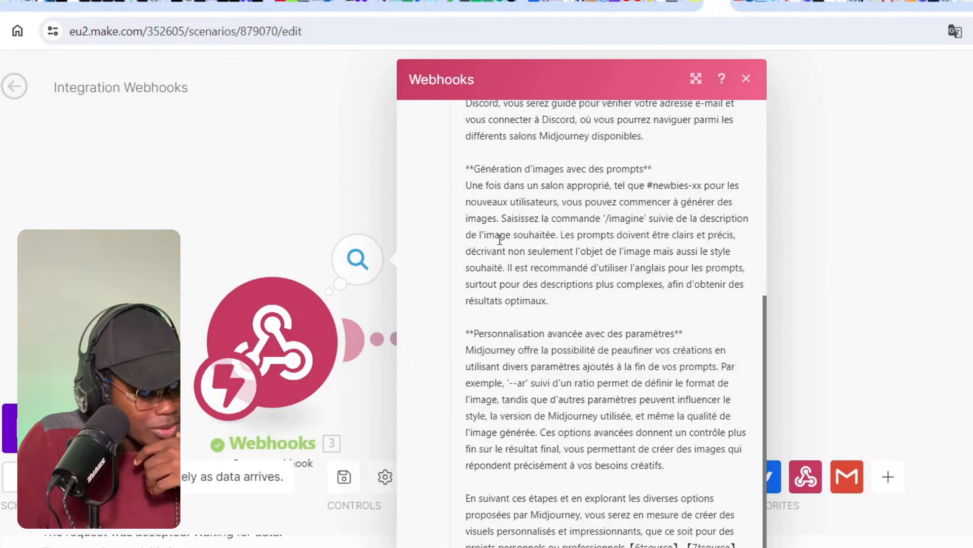
scroll(499, 239, up, 2)
scroll(499, 239, down, 2)
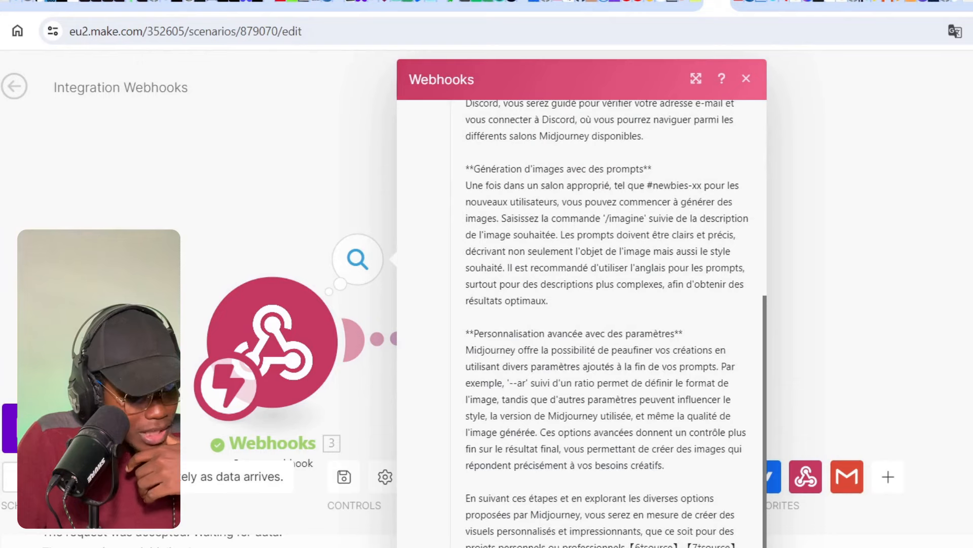
scroll(569, 360, up, 5)
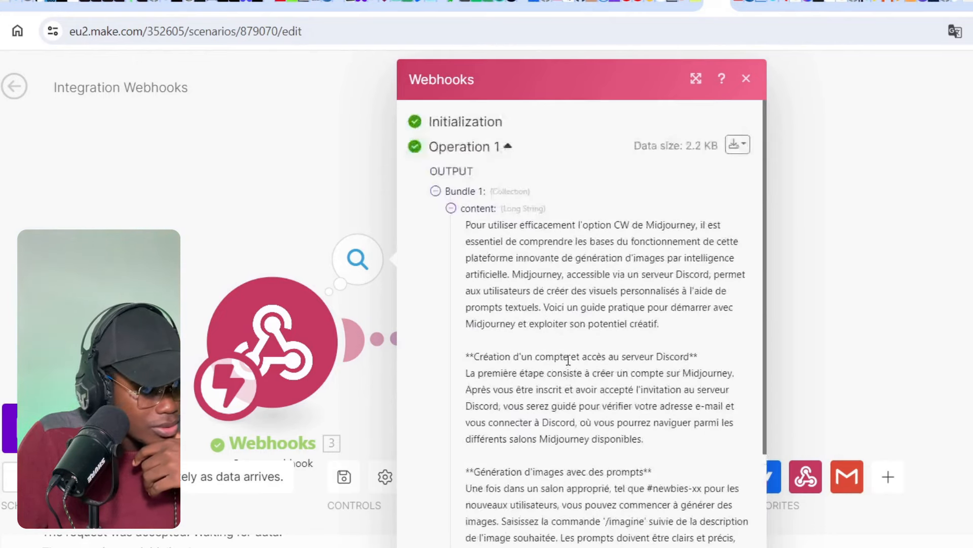
click(449, 205)
click(746, 161)
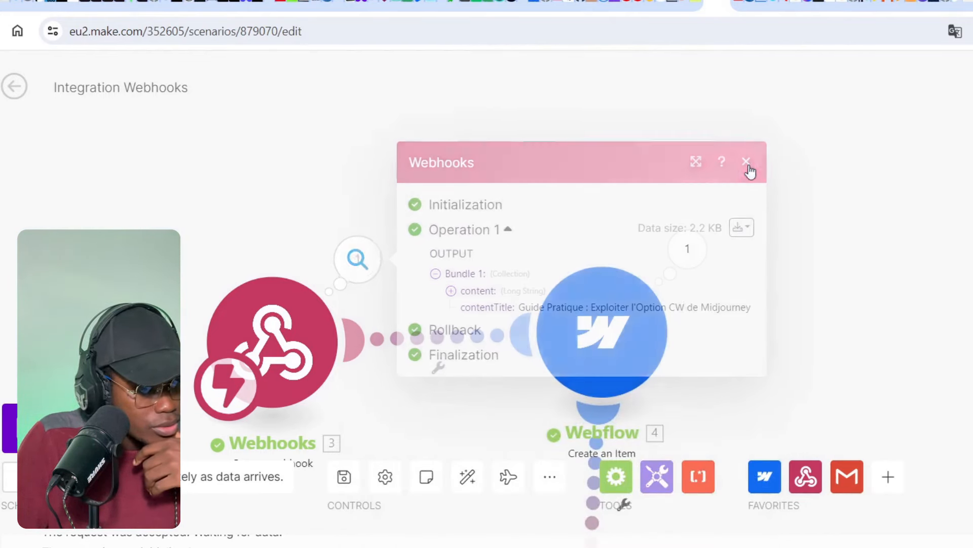
- Review the Webflow module's settings, then go to the Webflow CMS
click(613, 319)
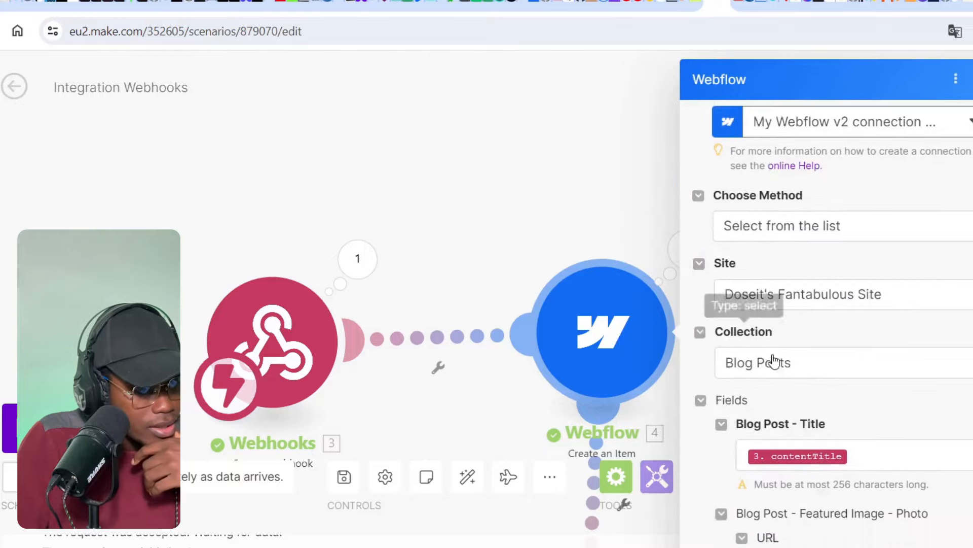
click(972, 79)
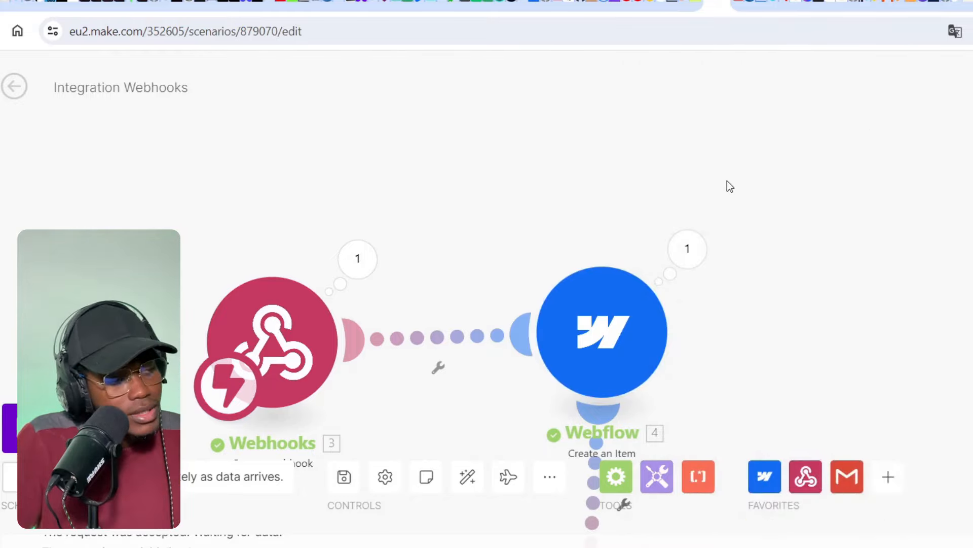
click(791, 6)
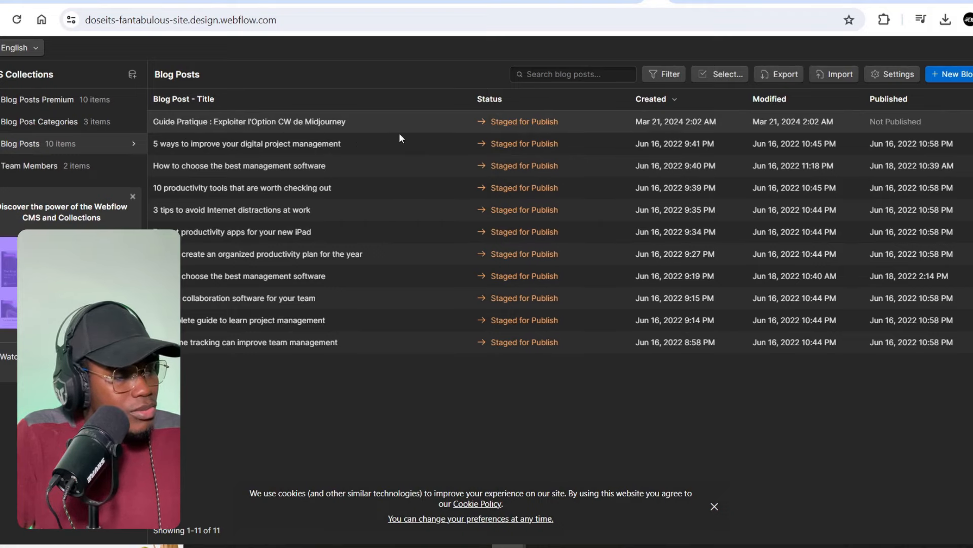
- Open the Guide Pratique blog item and review its full title and French article body
click(279, 121)
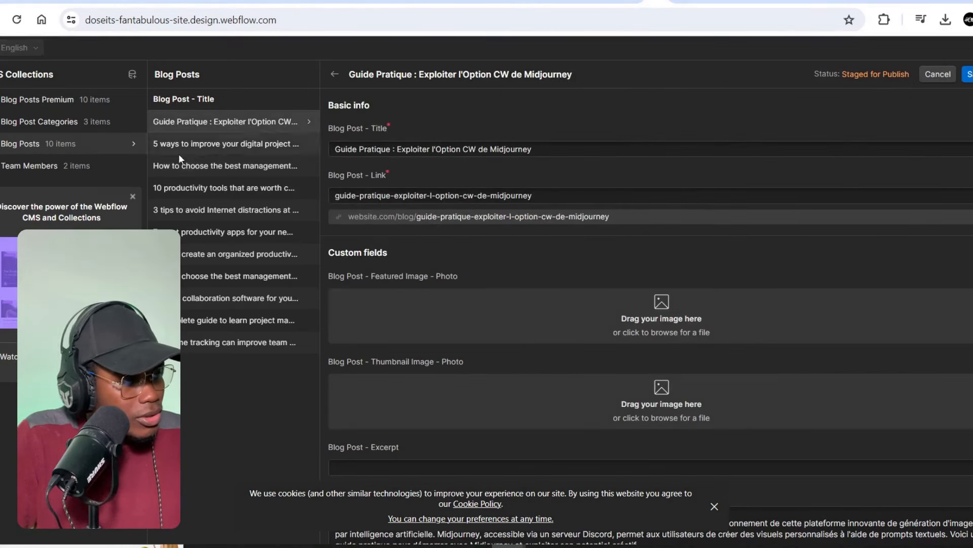
scroll(535, 151, down, 3)
scroll(536, 151, up, 3)
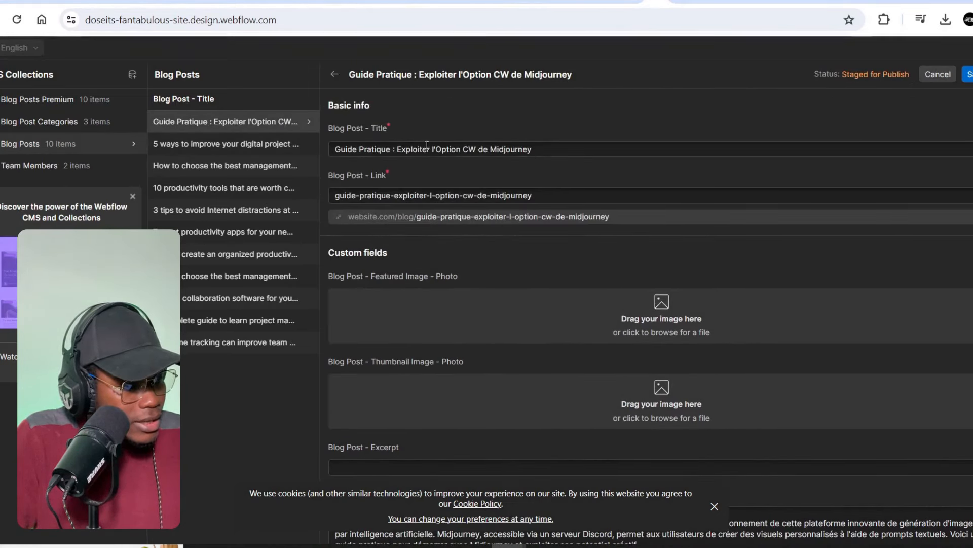
drag(335, 149, 537, 149)
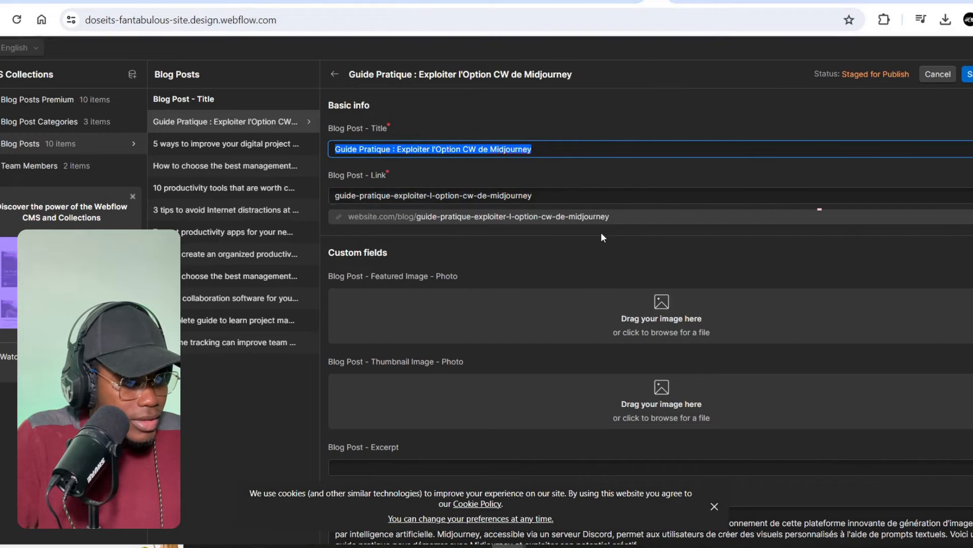
scroll(601, 235, down, 8)
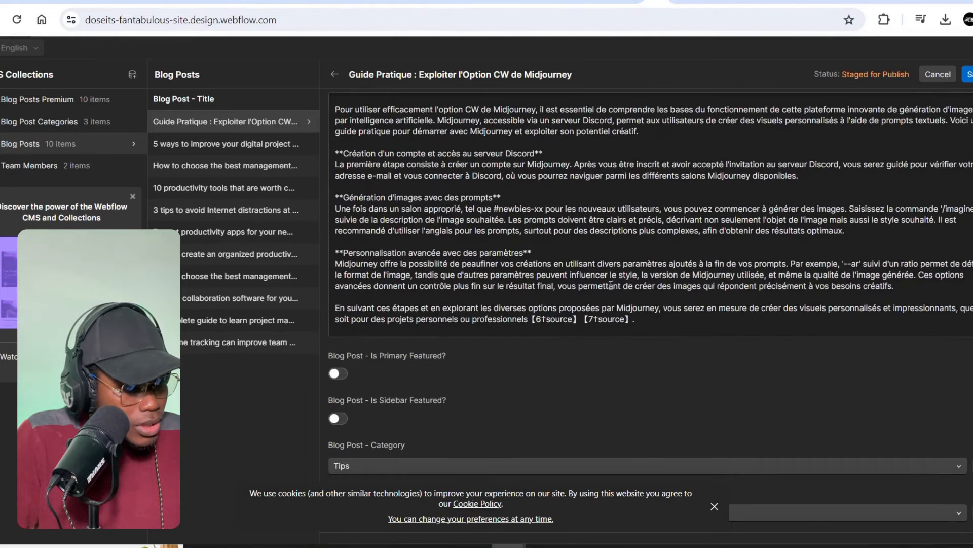
drag(666, 320, 308, 120)
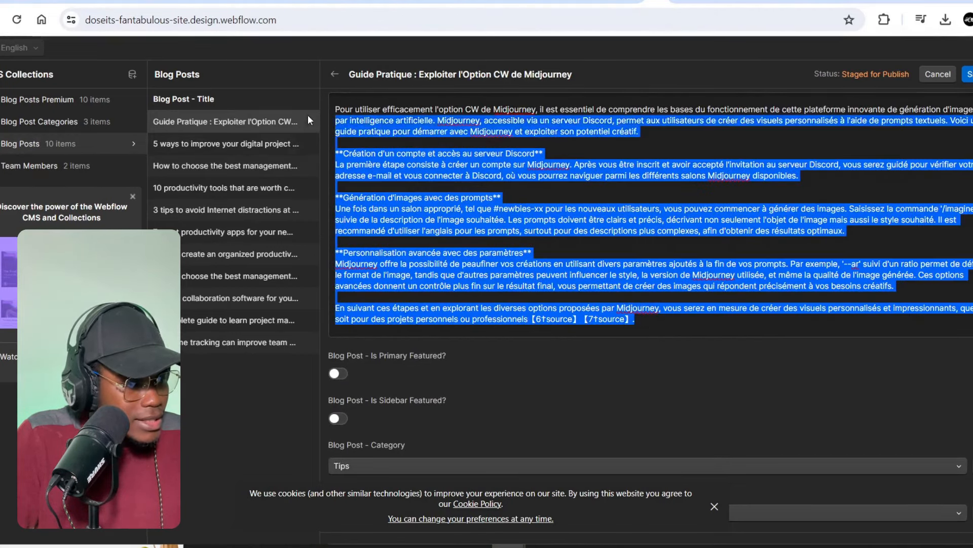
scroll(781, 227, down, 5)
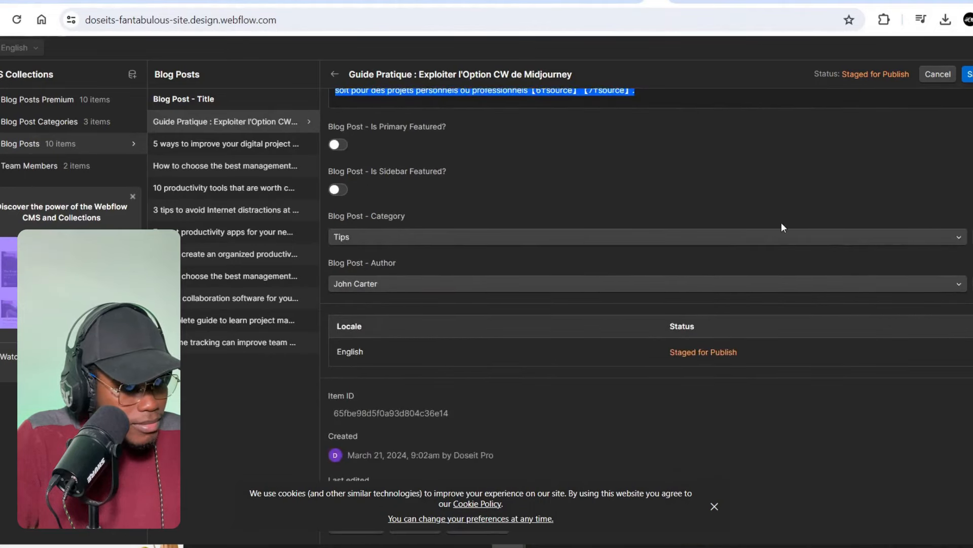